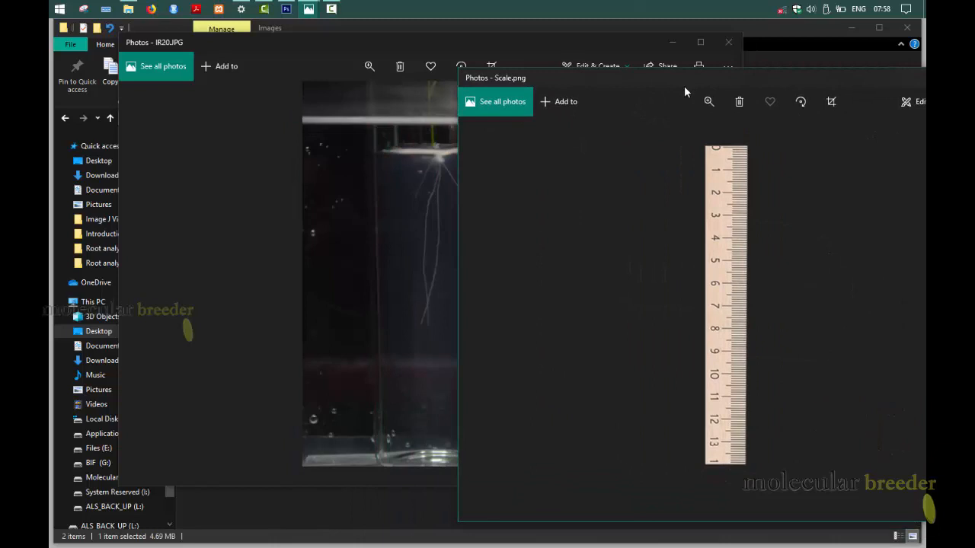
Step: Switch to Photoshop and reposition the ruler and root photo layers so the ruler lies over the dark area beside the roots
left_click(286, 9)
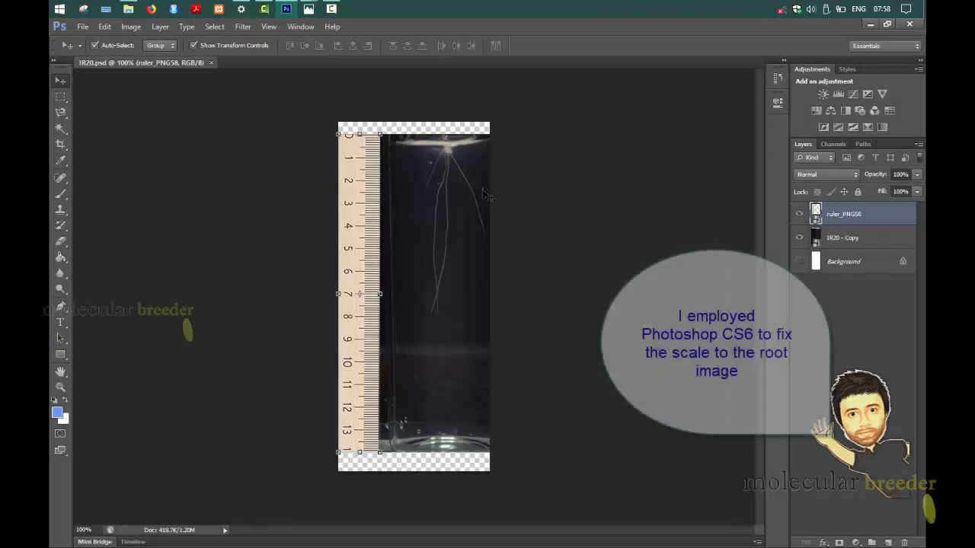
left_click_drag(358, 183, 337, 177)
mouse_move(439, 204)
left_mouse_down()
mouse_move(417, 199)
mouse_move(437, 206)
left_mouse_up()
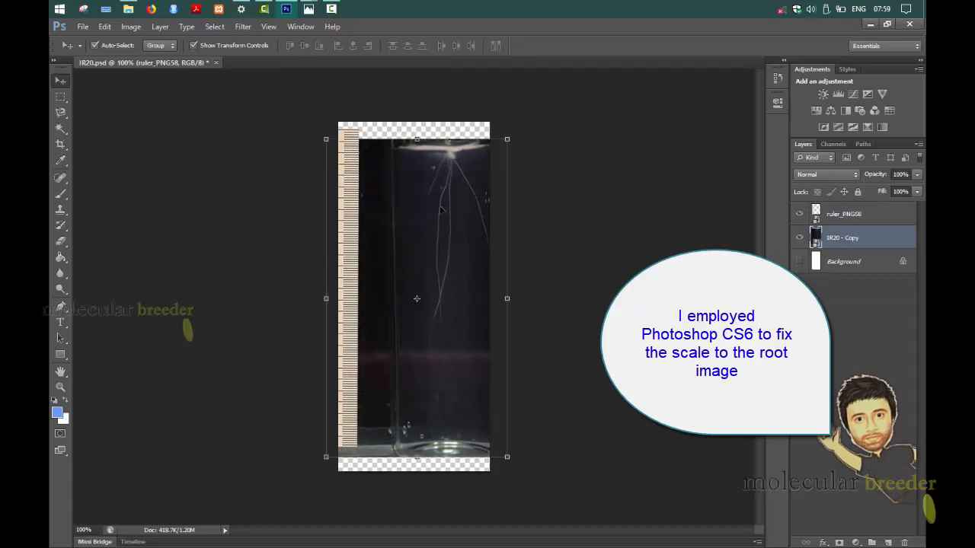
left_click_drag(350, 206, 381, 221)
Step: Nudge the ruler downward to align its zero mark with the base of the root
key("ctrl+plus")
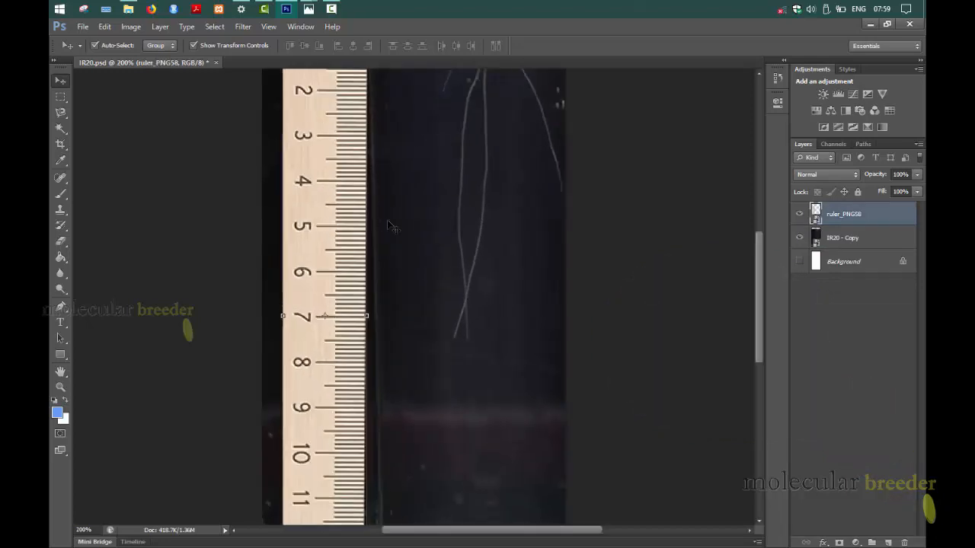
scroll(440, 251, "up", 3)
scroll(440, 251, "up", 2)
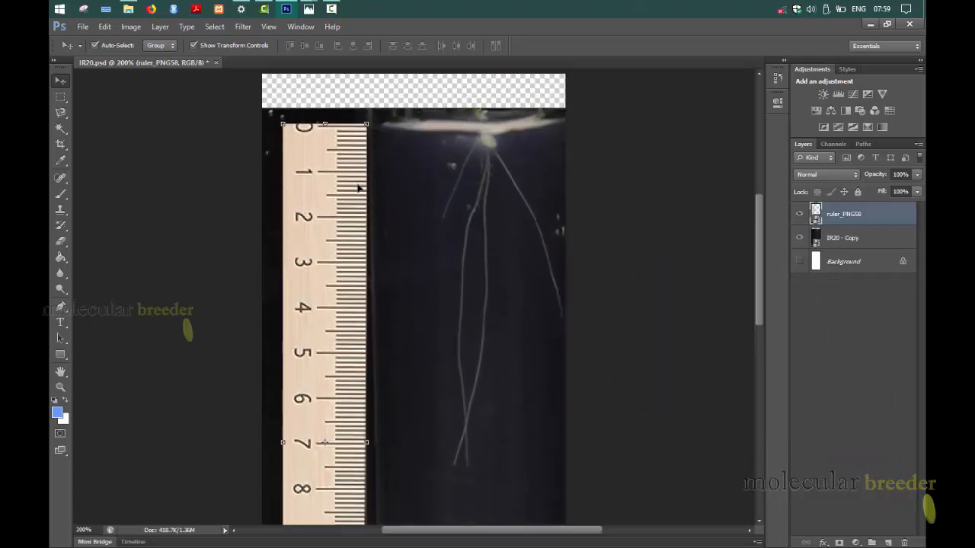
left_click_drag(359, 190, 359, 191)
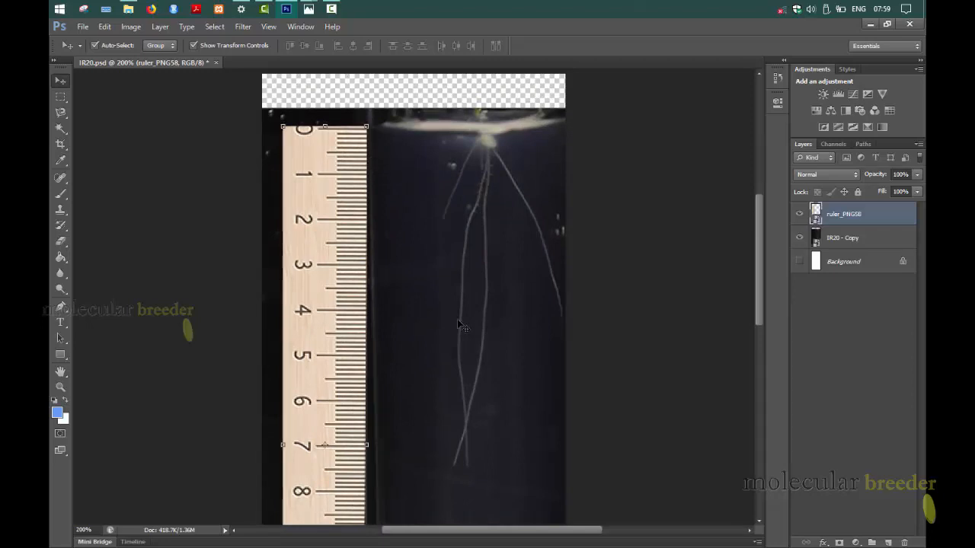
Step: Try to bring the ruler's lower end up to the bottom of the tube
scroll(461, 323, "down", 5)
scroll(457, 307, "down", 3)
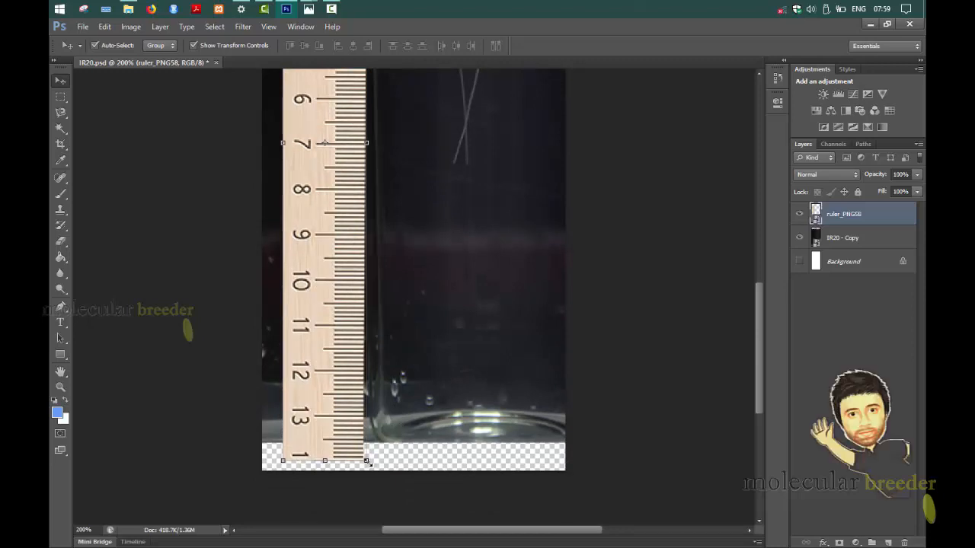
left_click_drag(366, 461, 367, 442)
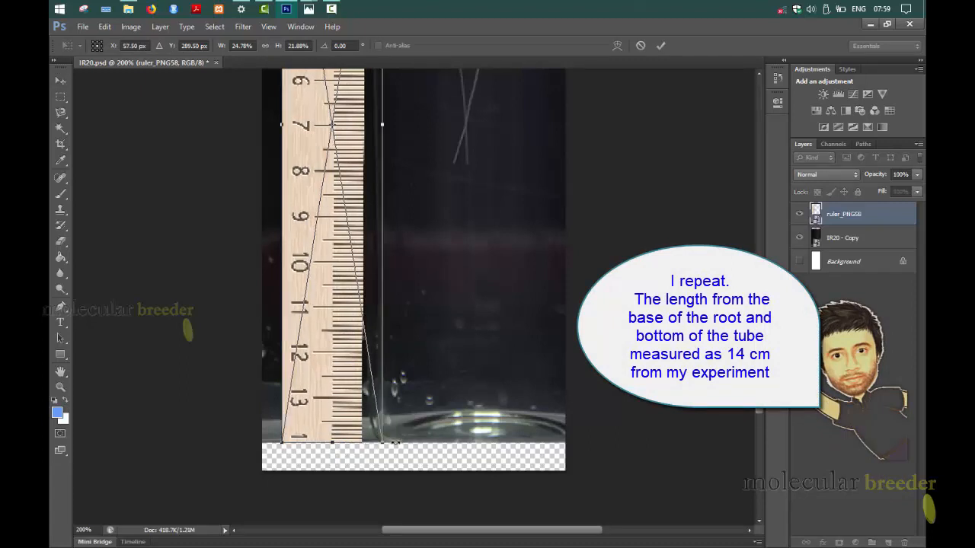
key("Return")
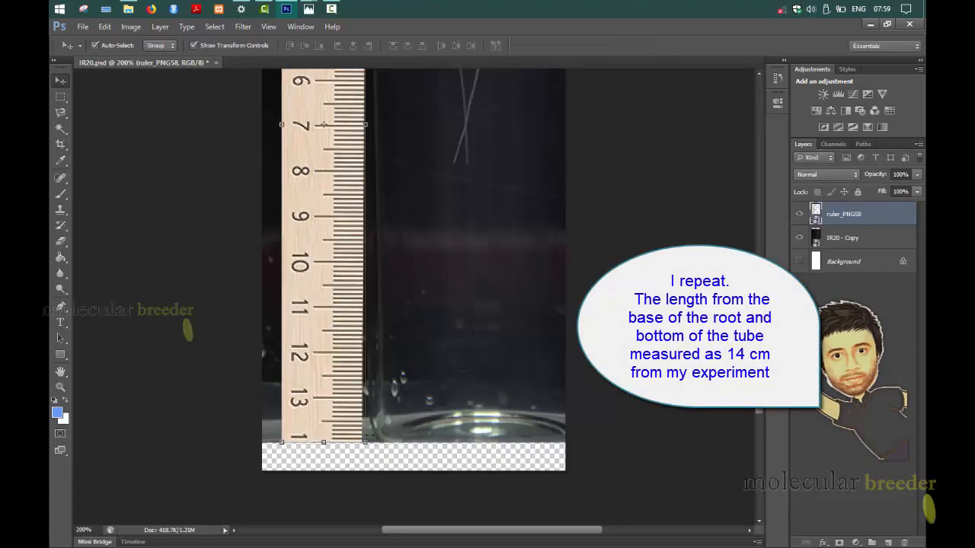
Step: Move the ruler back down so its zero mark lines up with the root base
scroll(390, 411, "up", 5)
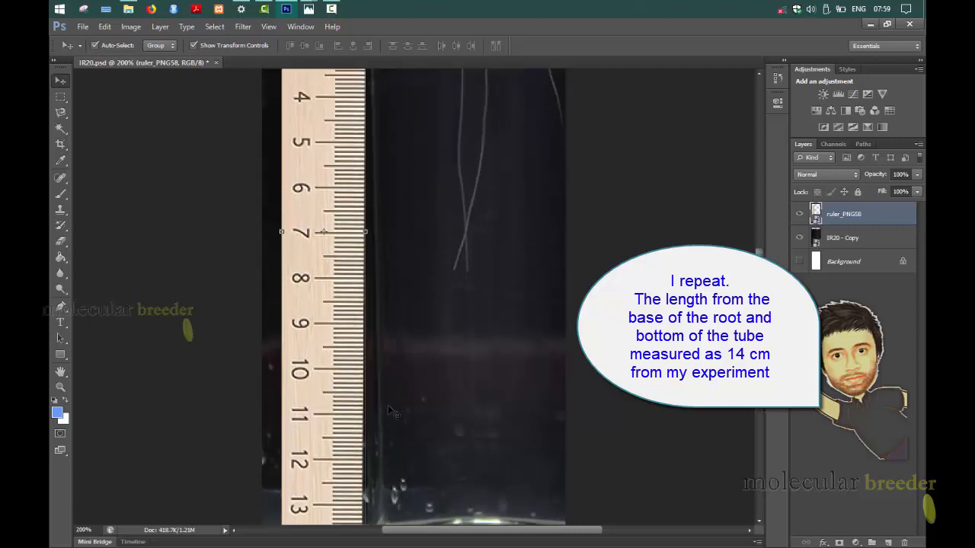
scroll(390, 411, "up", 3)
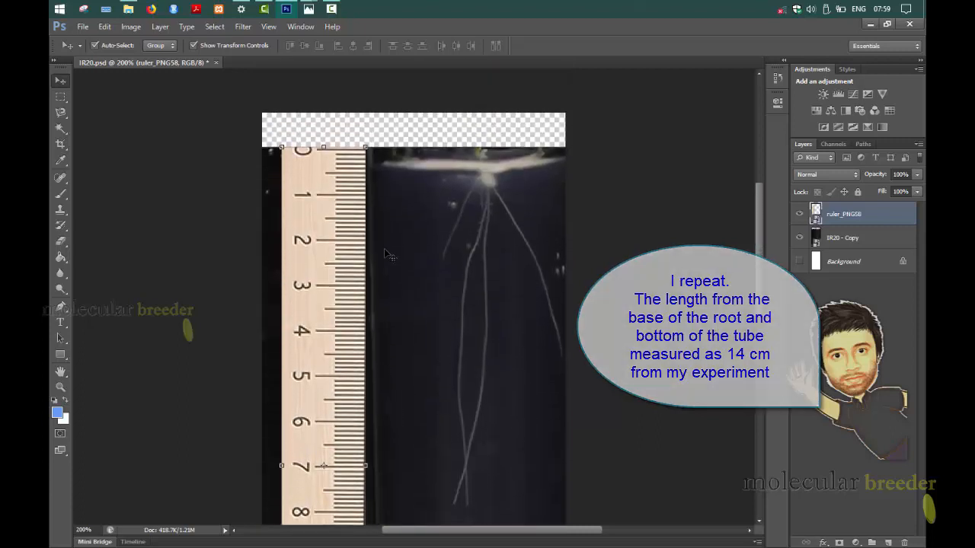
left_click_drag(364, 148, 365, 168)
key("Return")
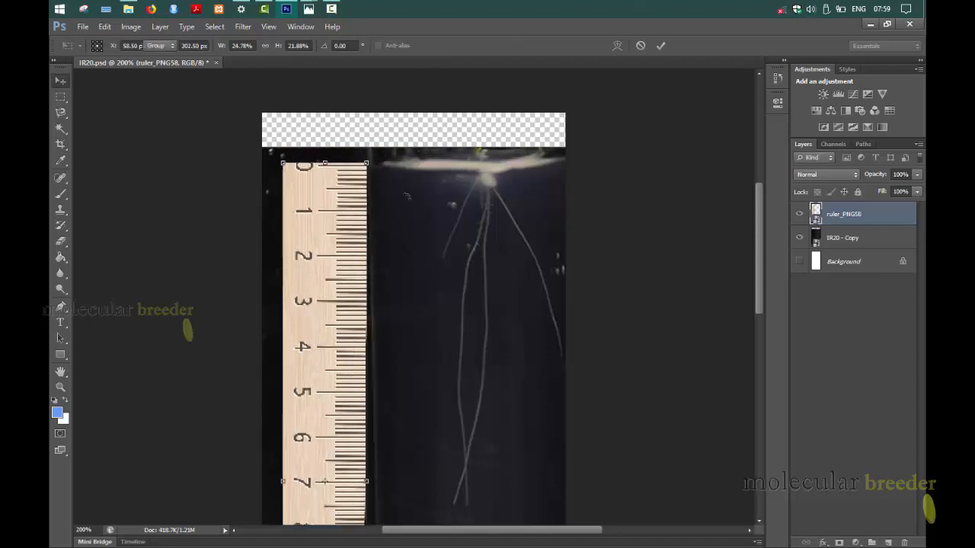
Step: Shorten the ruler to 21.34% height so its lower end meets the bottom of the tube
scroll(408, 198, "down", 5)
scroll(409, 202, "down", 2)
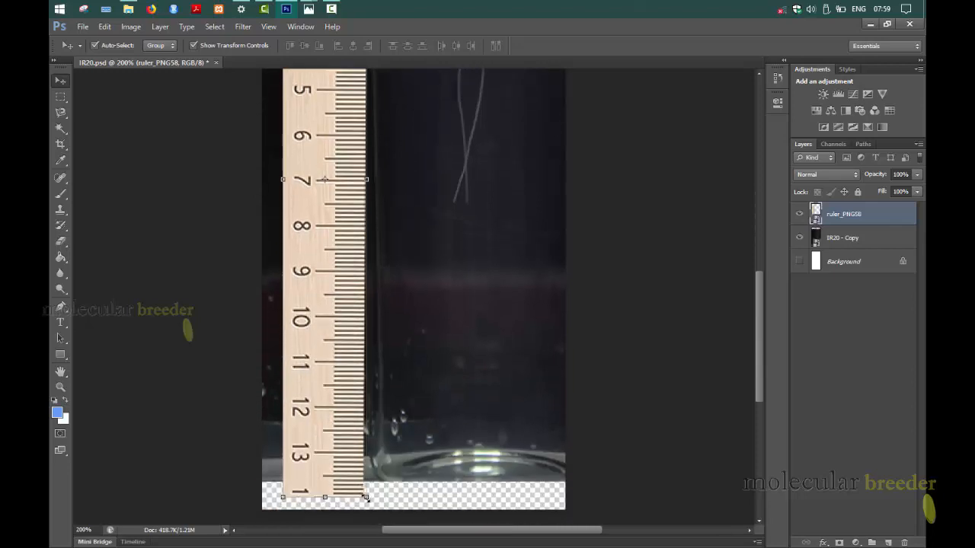
left_click_drag(366, 497, 386, 479)
scroll(429, 404, "up", 6)
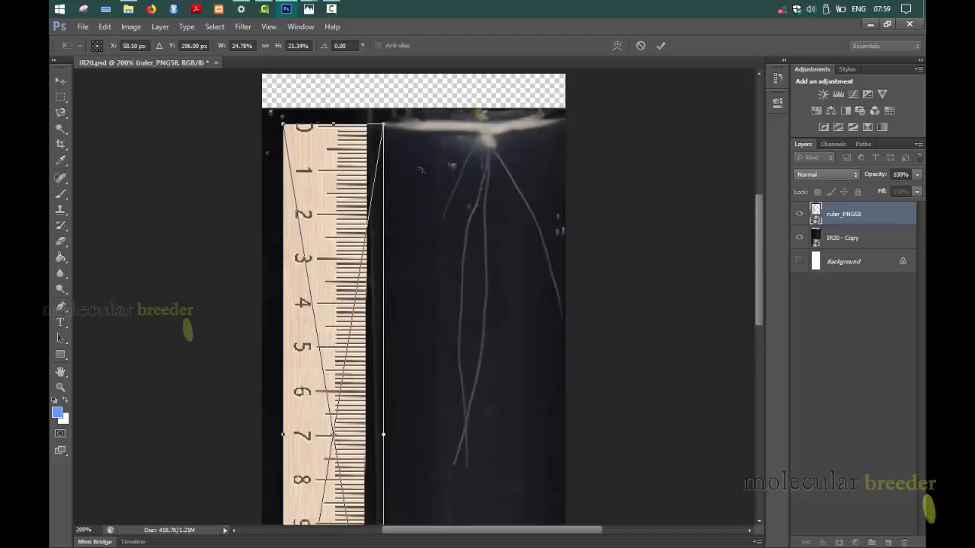
key("Return")
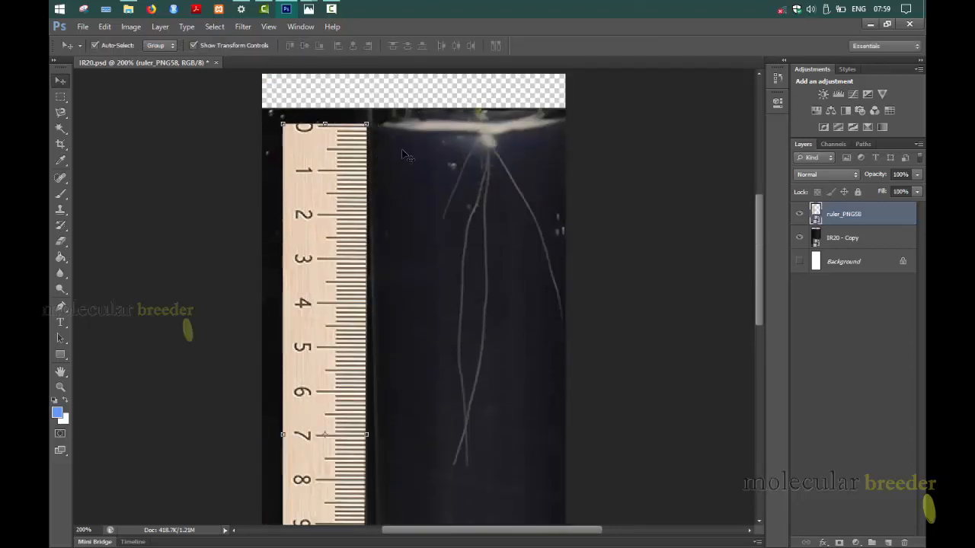
scroll(406, 154, "down", 6)
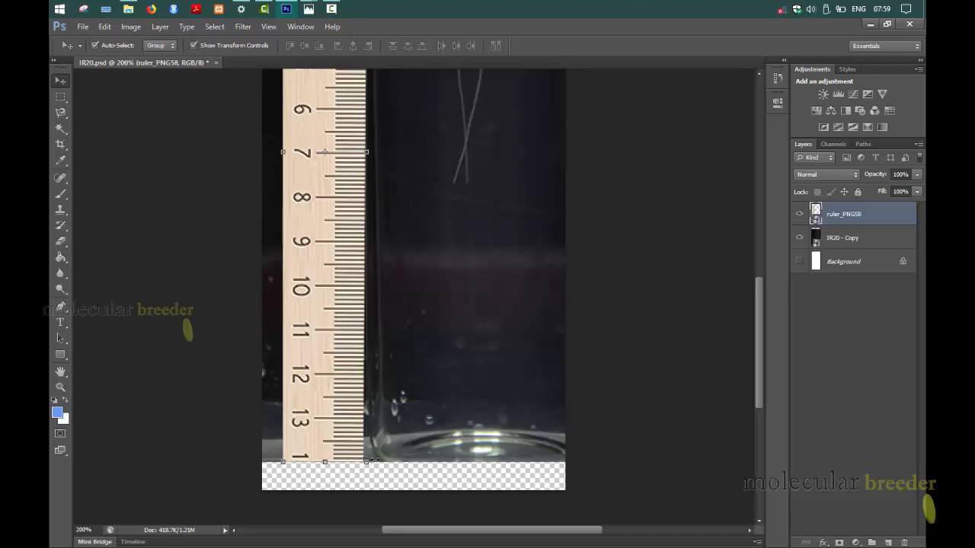
Step: Save a copy of the composite as IR20.png in the ImagJ Plugins folder with smallest compression and no interlacing
left_click(83, 27)
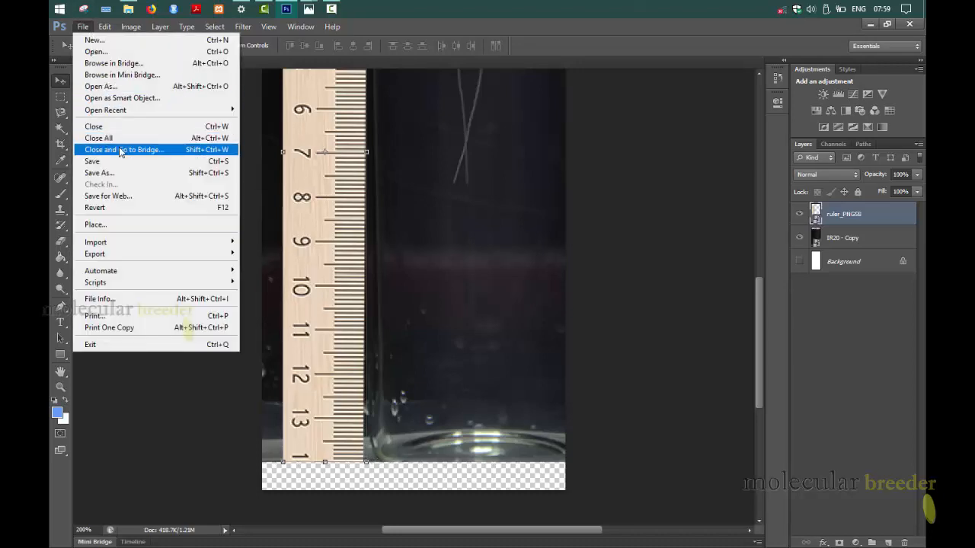
left_click(119, 174)
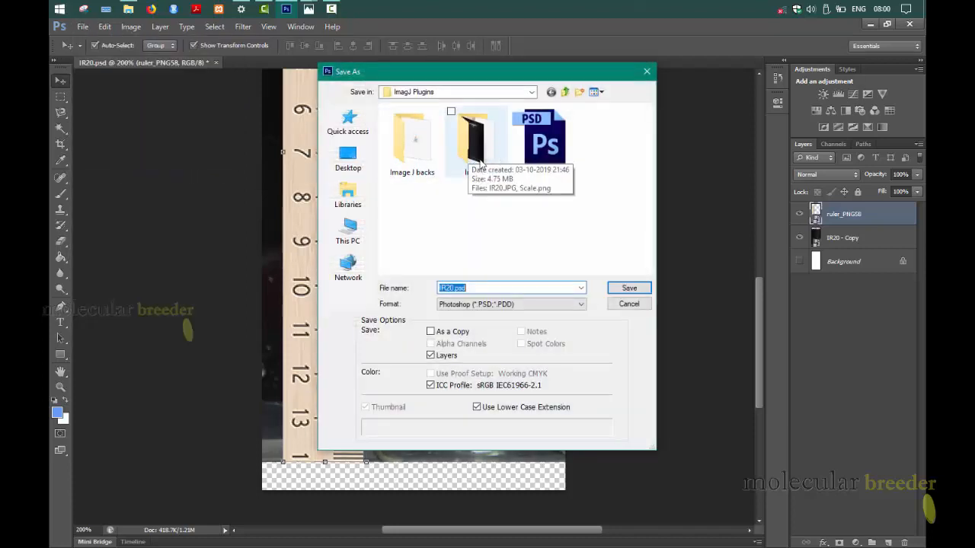
left_click(495, 305)
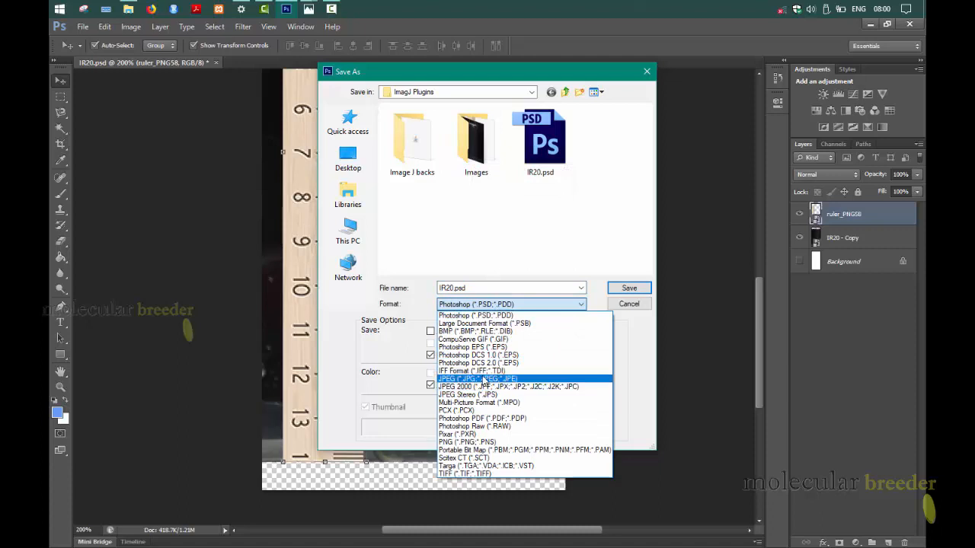
left_click(483, 380)
left_click(500, 304)
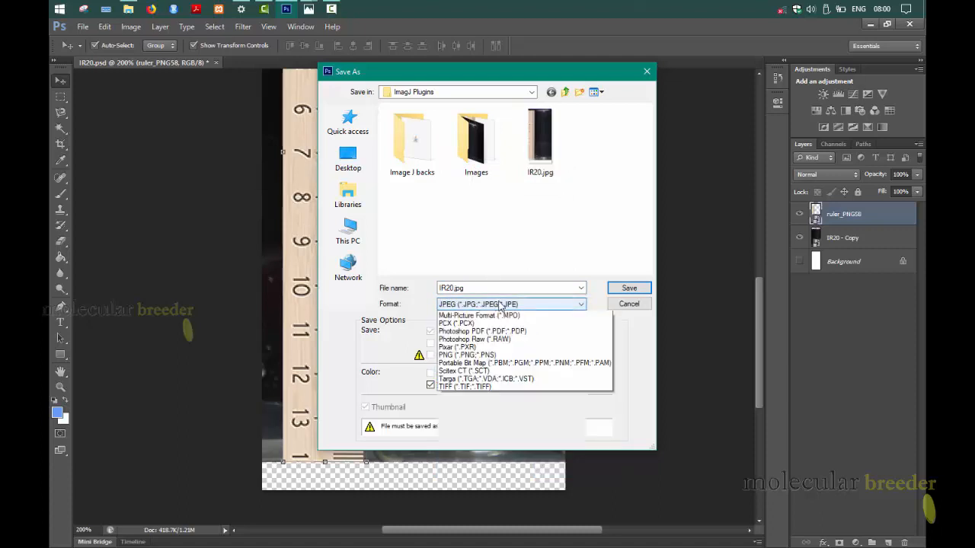
left_click(468, 442)
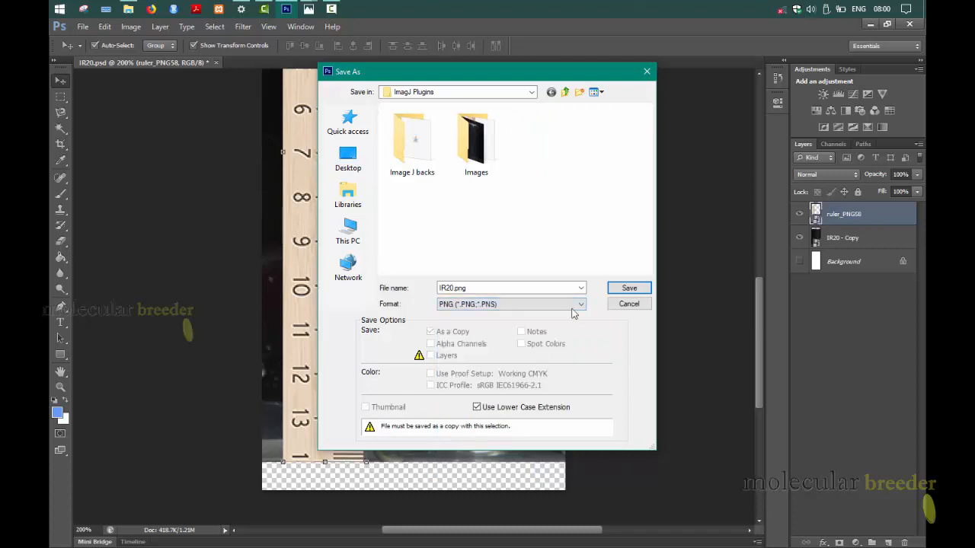
left_click(628, 289)
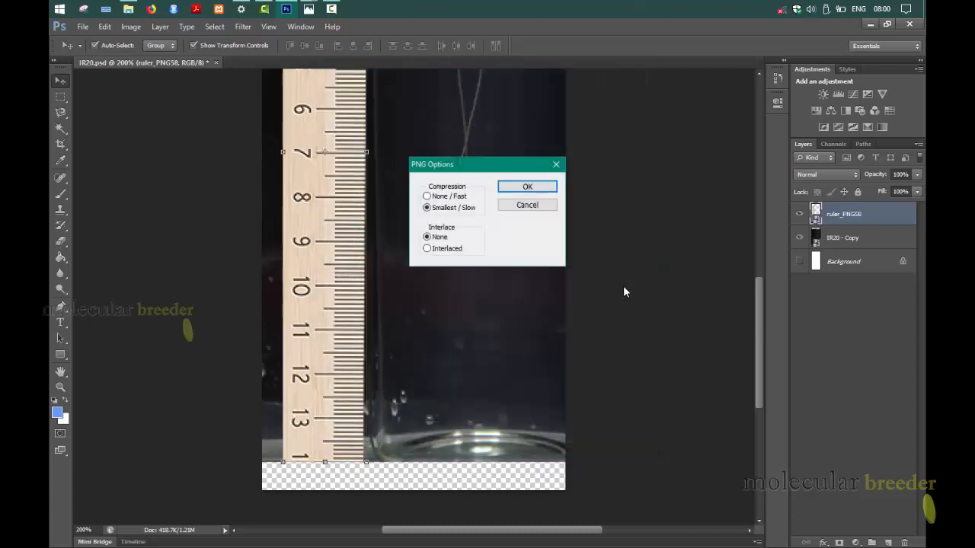
left_click(537, 189)
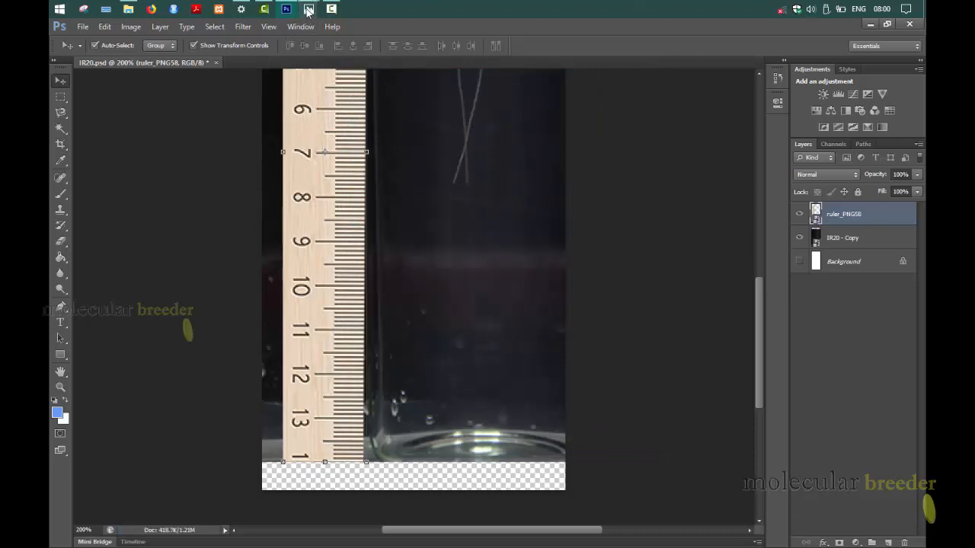
Step: Switch to Photos and inspect the combined ruler and root image IR20.jpg up close
mouse_move(308, 13)
left_click(215, 78)
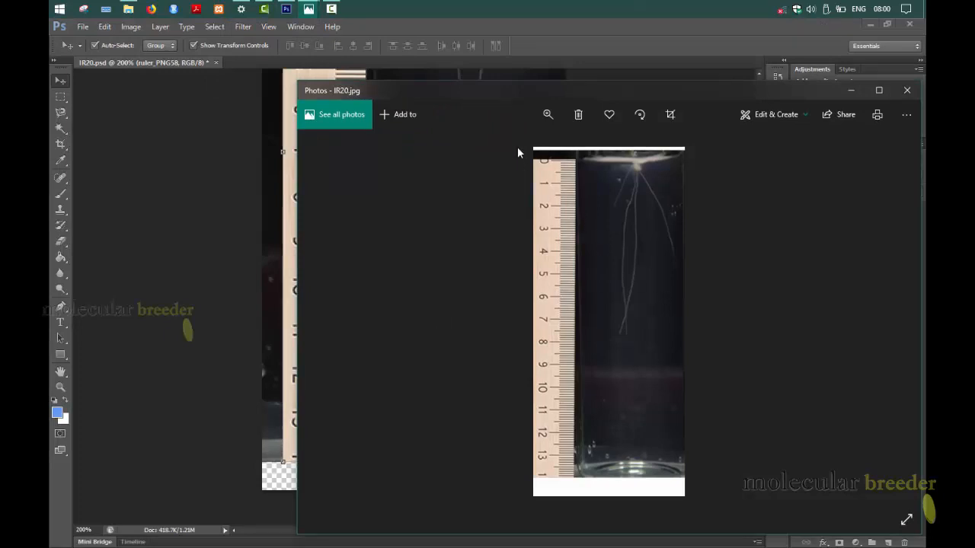
scroll(517, 152, "up", 2)
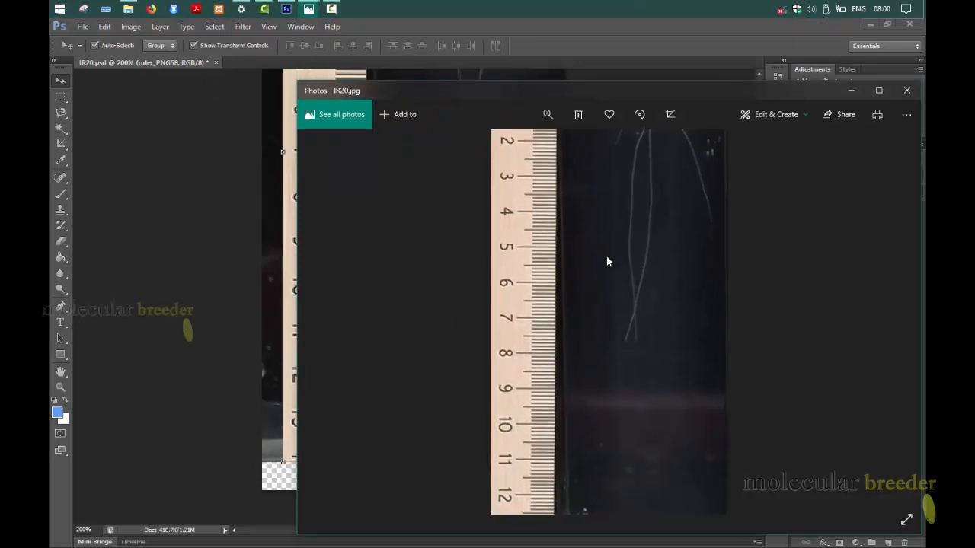
left_click_drag(662, 271, 591, 239)
left_click_drag(601, 374, 585, 448)
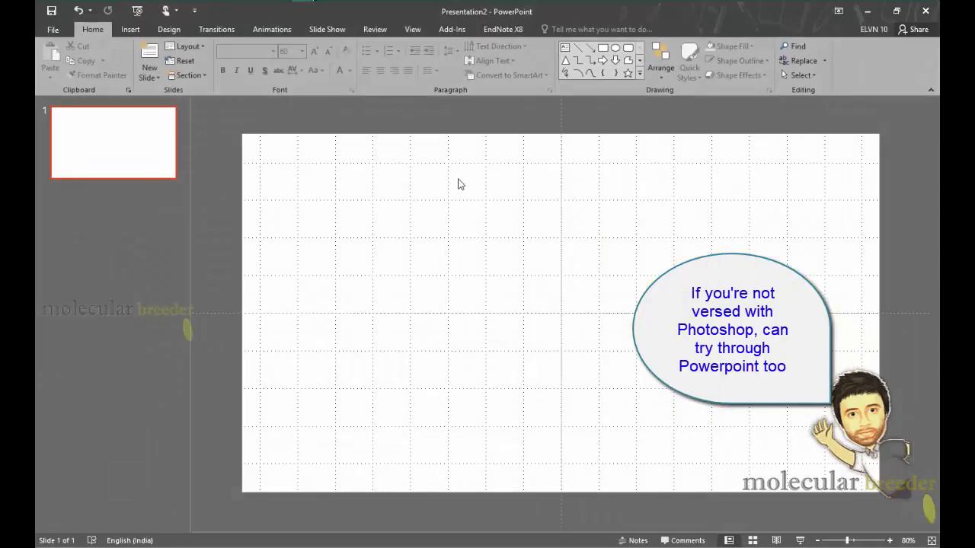
Step: Insert IR20.JPG and Scale.png into the blank PowerPoint slide and place the ruler to the left of the root photo
key("alt+Tab")
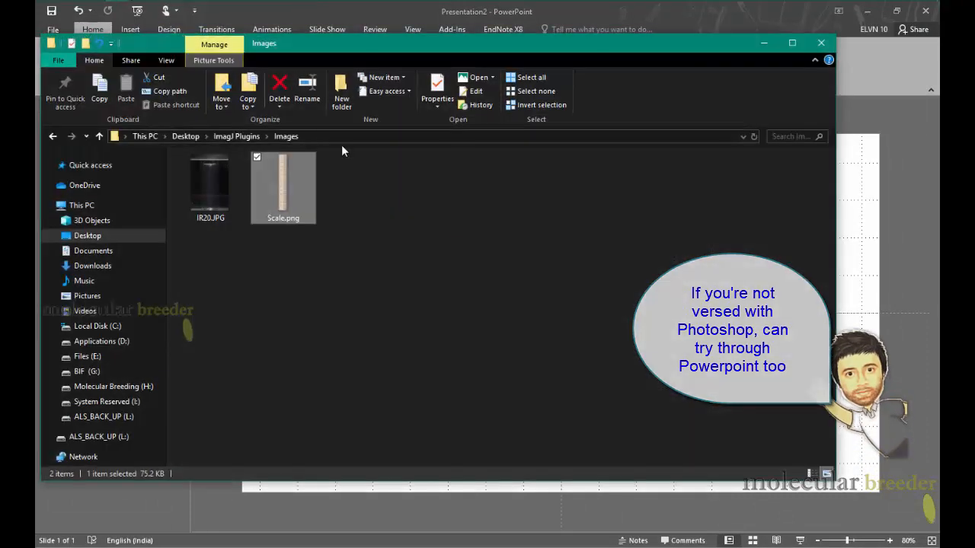
left_click_drag(392, 232, 851, 272)
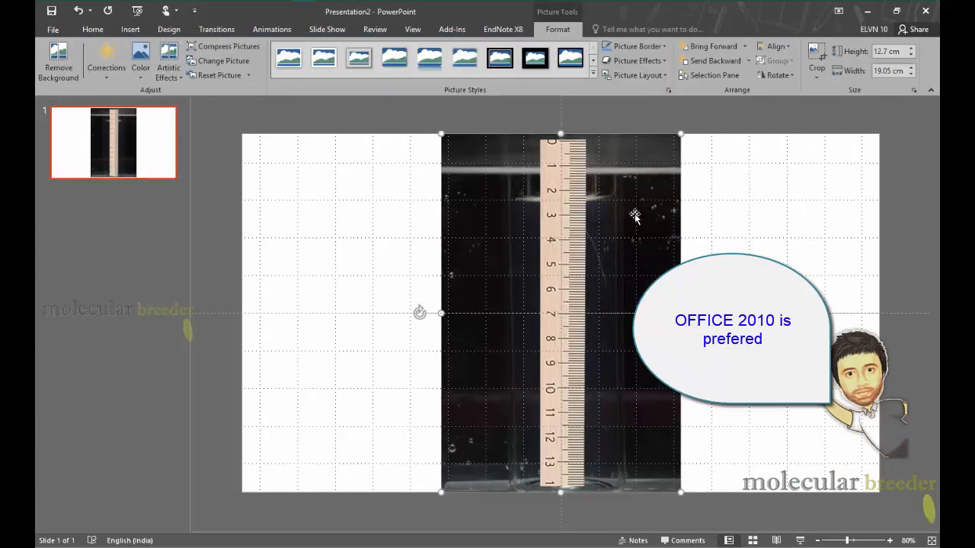
left_click_drag(561, 224, 371, 226)
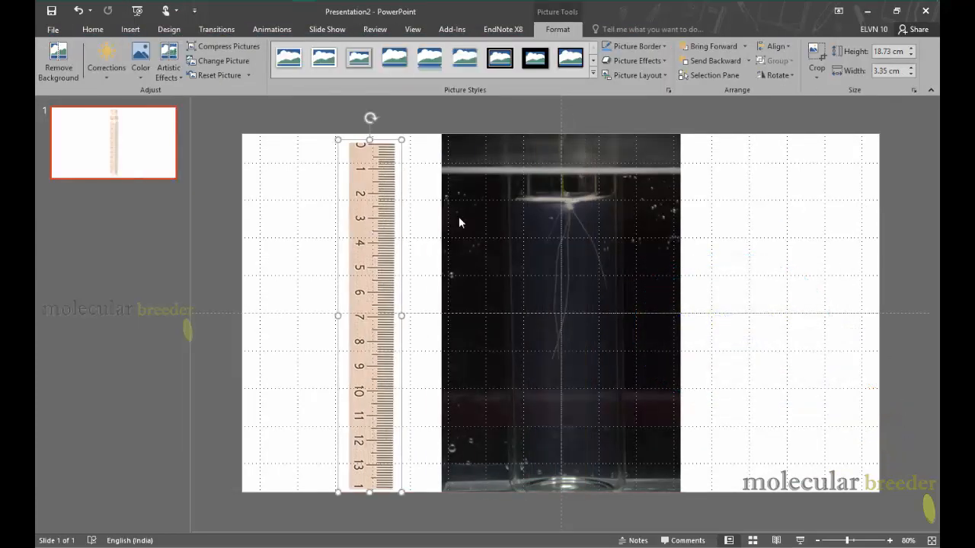
Step: Crop the root photo's top to just above the root base and trim its right side, then move it up slightly
left_click(528, 207)
left_click(819, 52)
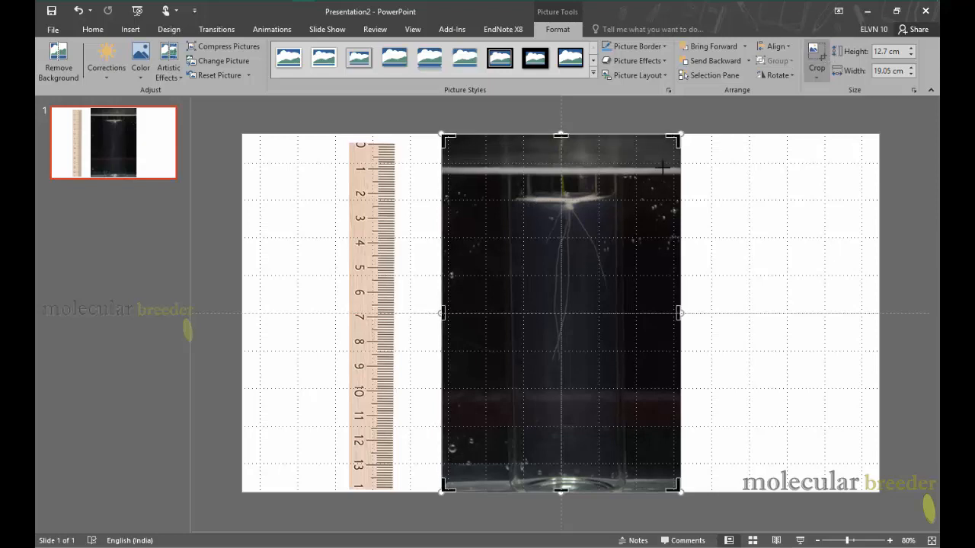
left_click_drag(662, 167, 628, 193)
left_click(742, 224)
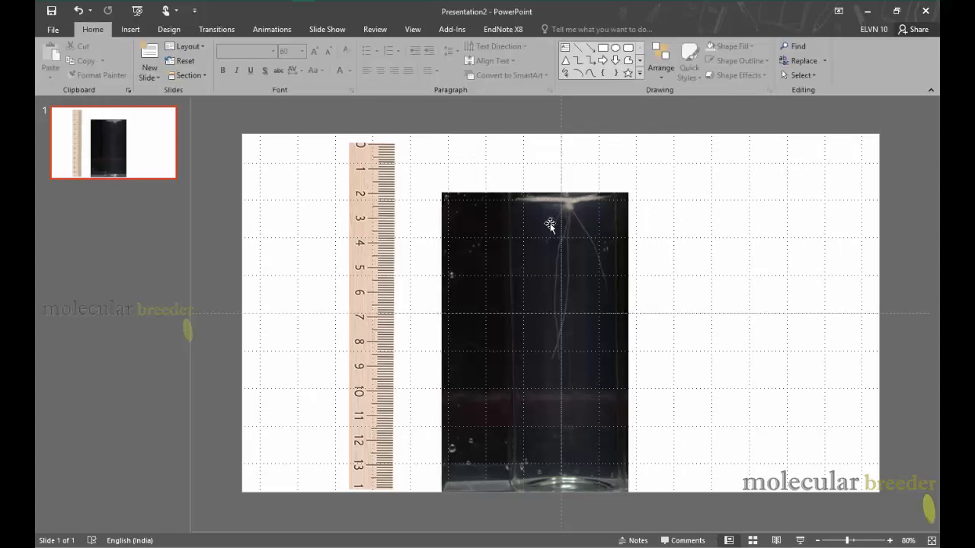
left_click_drag(550, 225, 554, 195)
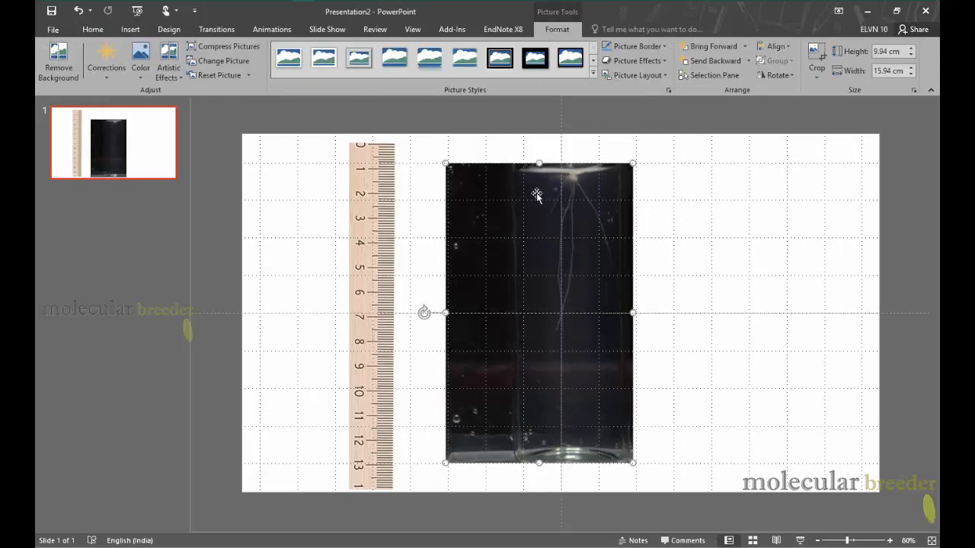
Step: Scale the ruler down to 15.59 × 2.79 cm and place it over the root photo, spanning from root base to tube bottom
left_click(380, 181)
left_click_drag(399, 140, 385, 207)
left_click_drag(356, 247, 496, 214)
left_click_drag(522, 455, 523, 456)
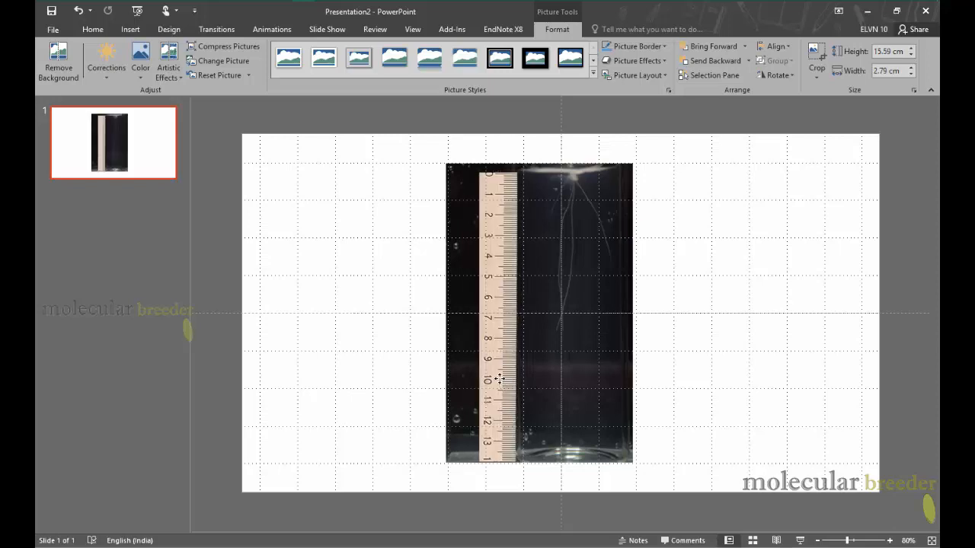
left_click_drag(499, 377, 499, 378)
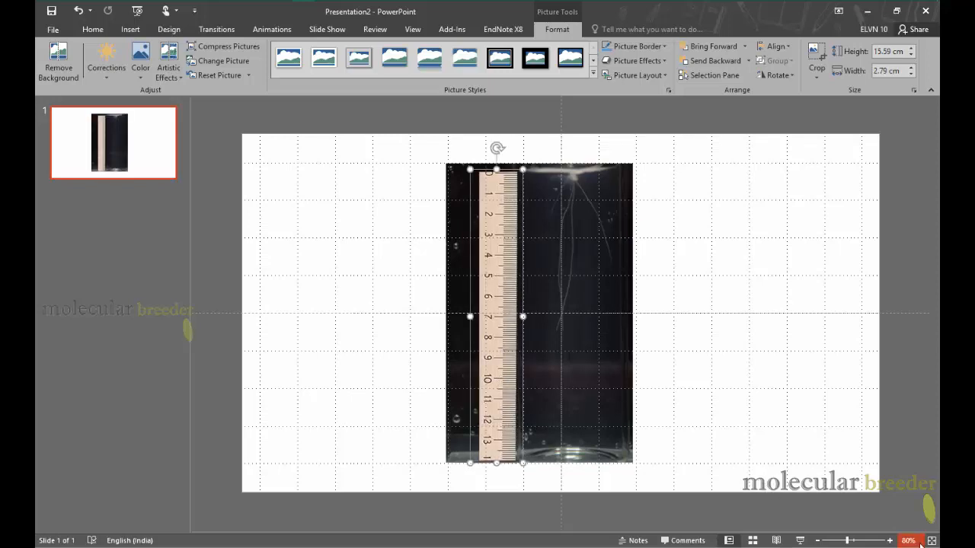
Step: Crop the left side of the root photo closer to the ruler, leaving the photo 8.79 cm across
left_click(600, 266)
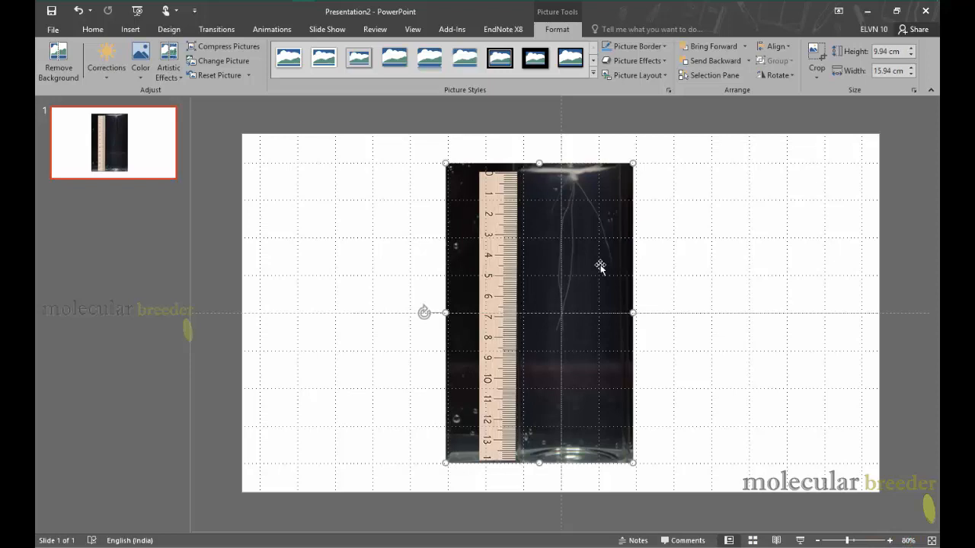
left_click(810, 51)
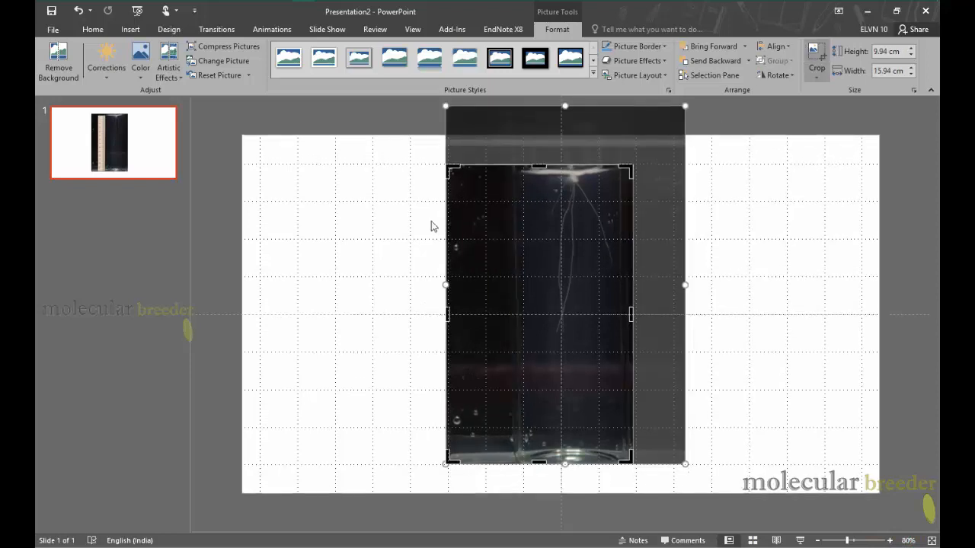
left_click_drag(446, 314, 468, 314)
left_click(726, 332)
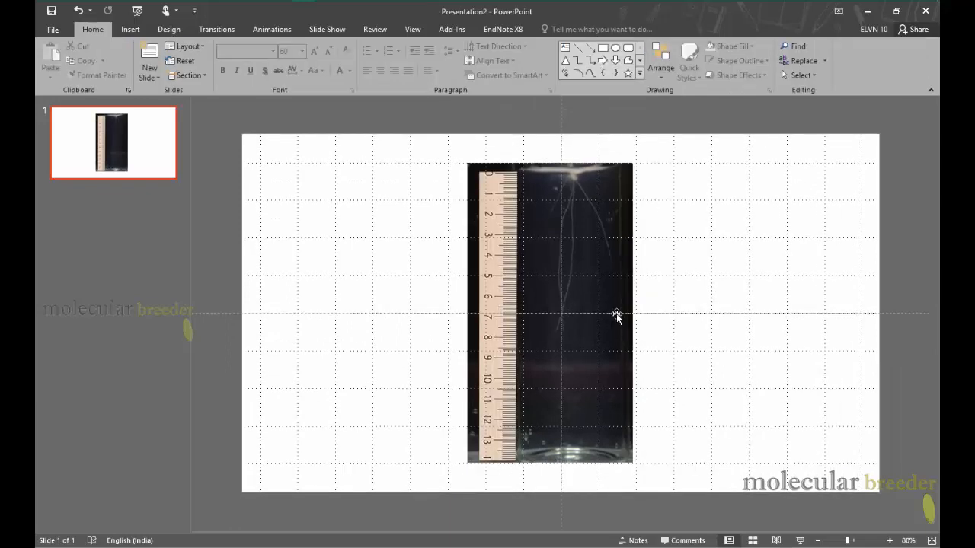
Step: Move the ruler slightly up and to the right to bring its zero mark closer to the root base
left_click(562, 297)
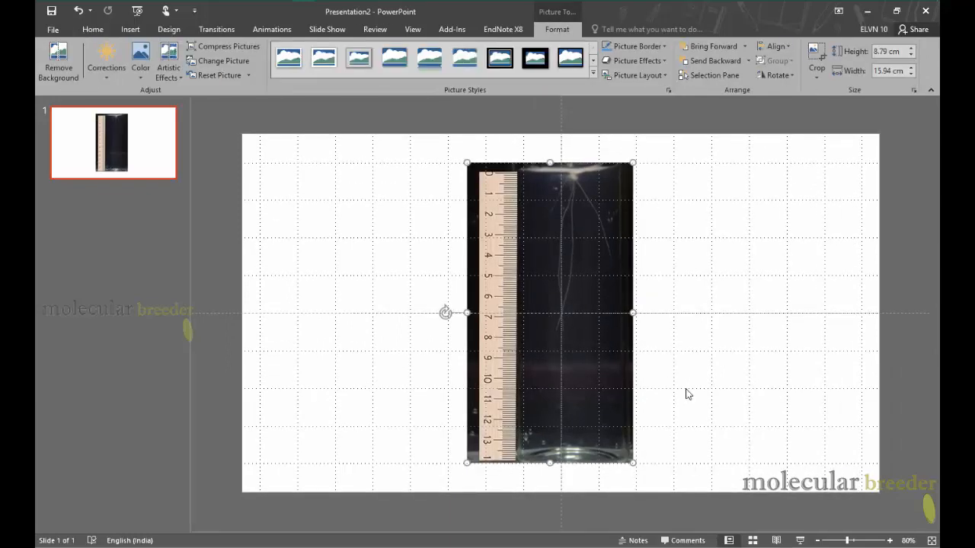
left_click(890, 540)
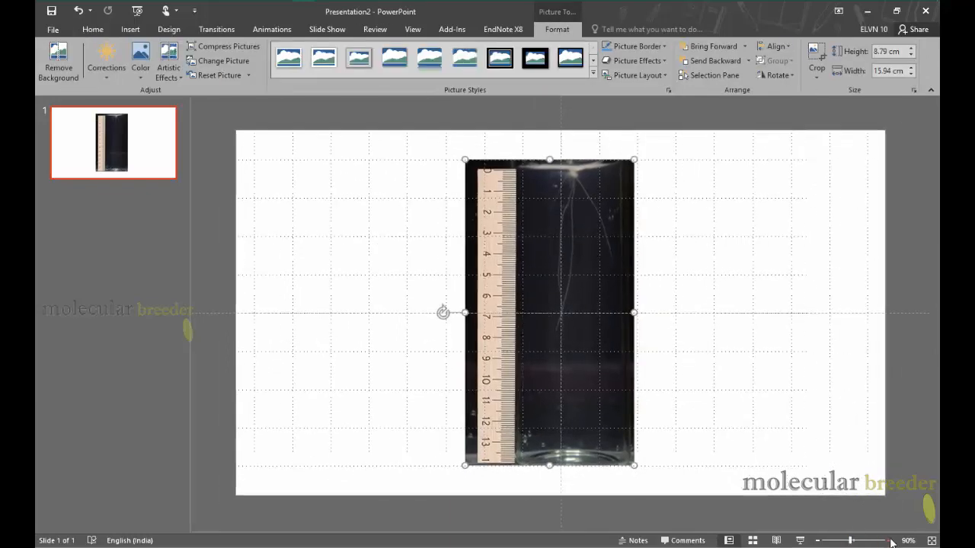
left_click(891, 541)
left_click(890, 540)
left_click(890, 541)
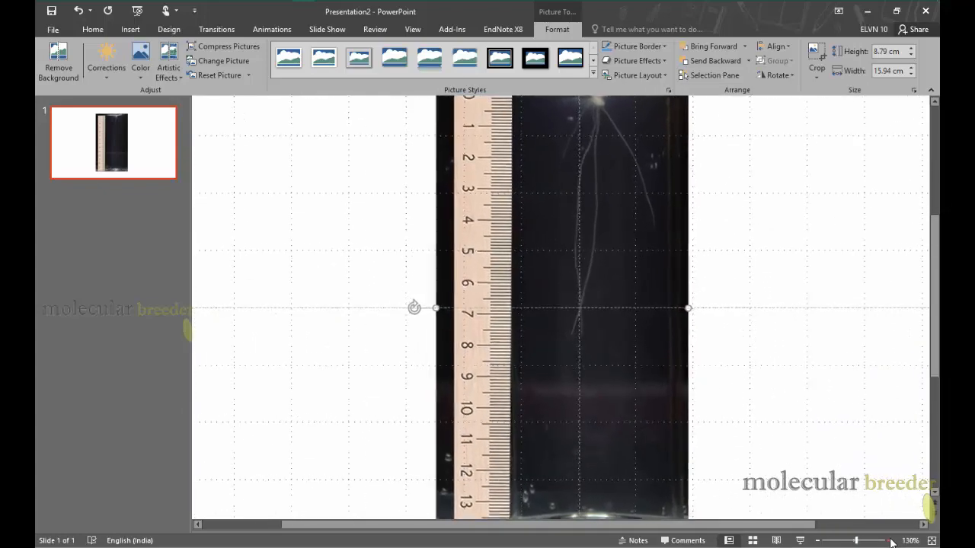
left_click(890, 540)
scroll(749, 416, "up", 3)
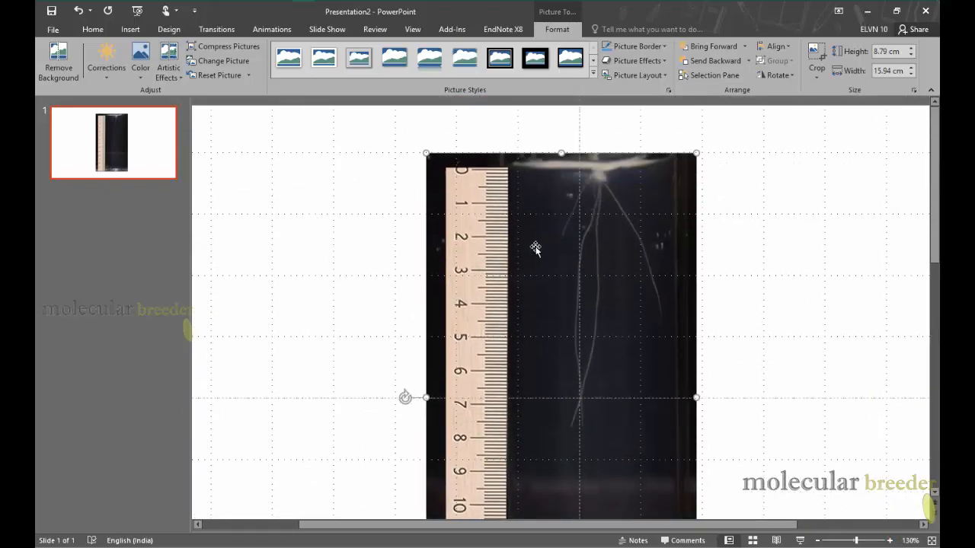
left_click(499, 225)
left_click_drag(499, 225, 500, 224)
left_click(796, 276)
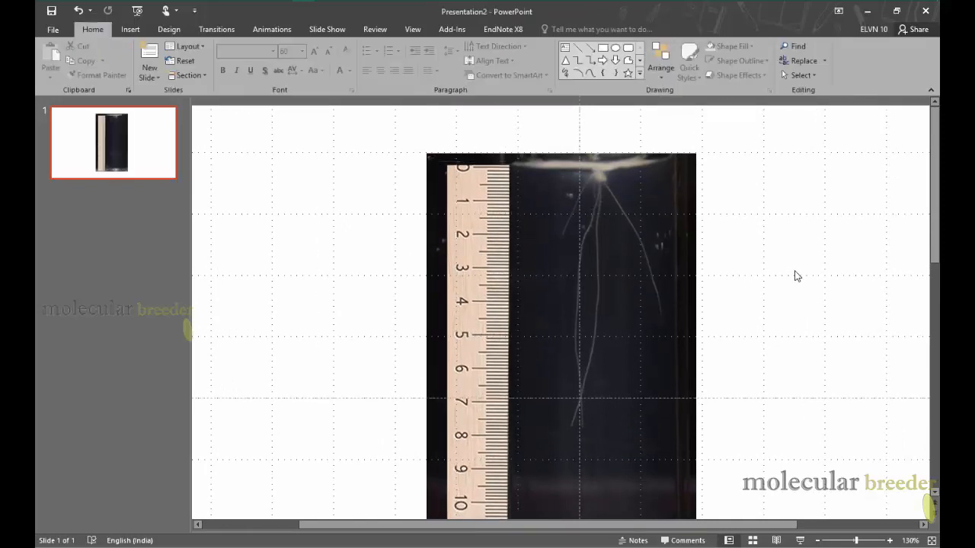
Step: Nudge the ruler up in fine increments to align its zero mark with the root base
scroll(747, 278, "down", 1)
left_click(492, 214)
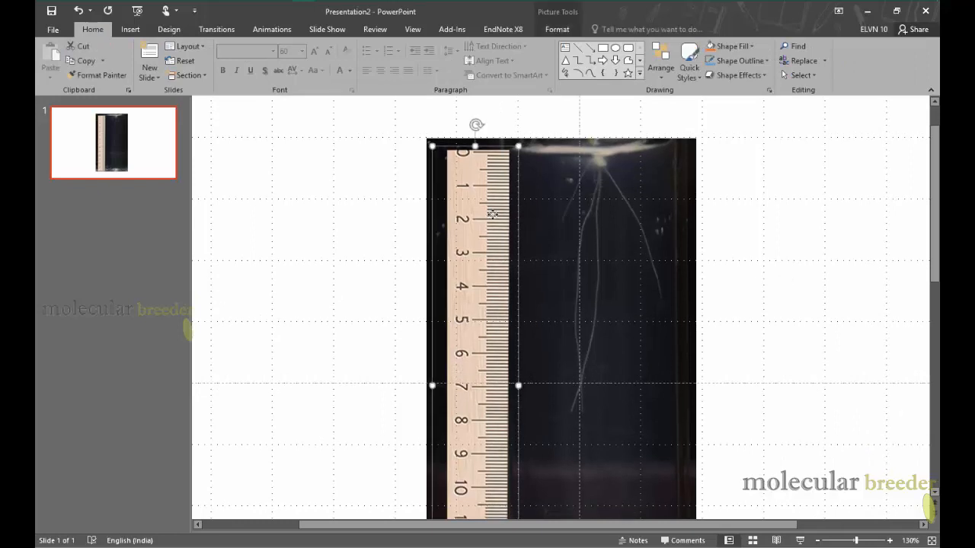
key("ctrl+Up")
key("ctrl+Up")
key("ctrl+Up")
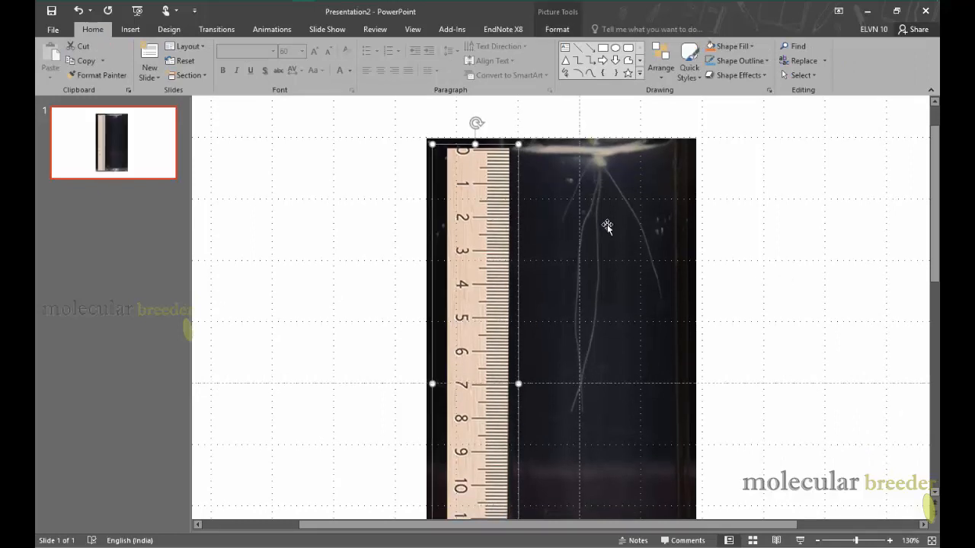
left_click(764, 261)
Step: Enlarge the ruler to about 15.89 × 2.84 cm so its lower end reaches the bottom of the root photo
scroll(762, 261, "down", 10)
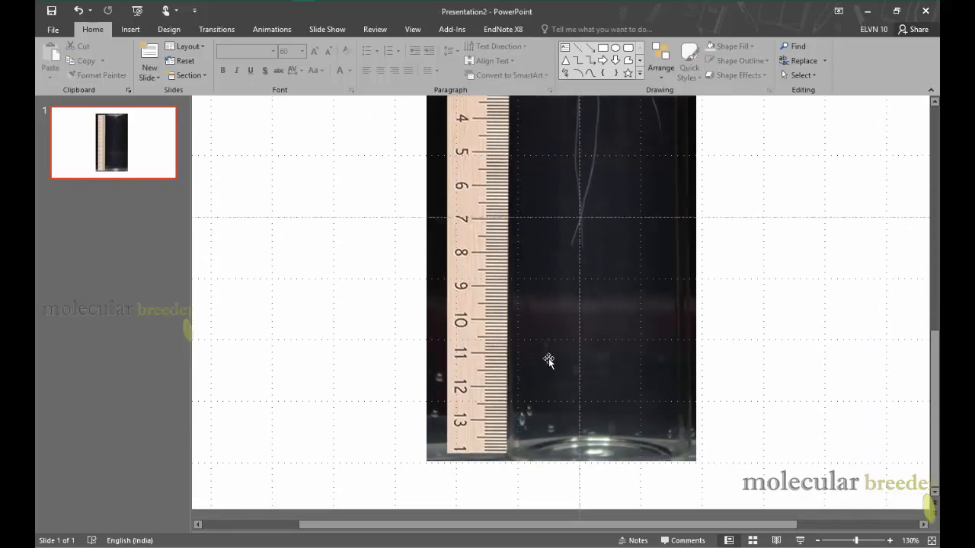
left_click(466, 399)
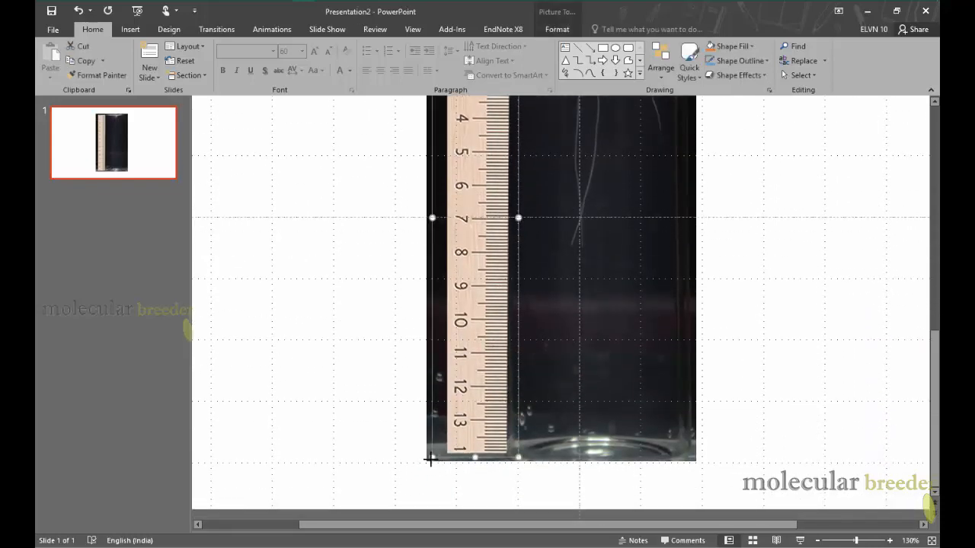
left_click_drag(430, 458, 430, 460)
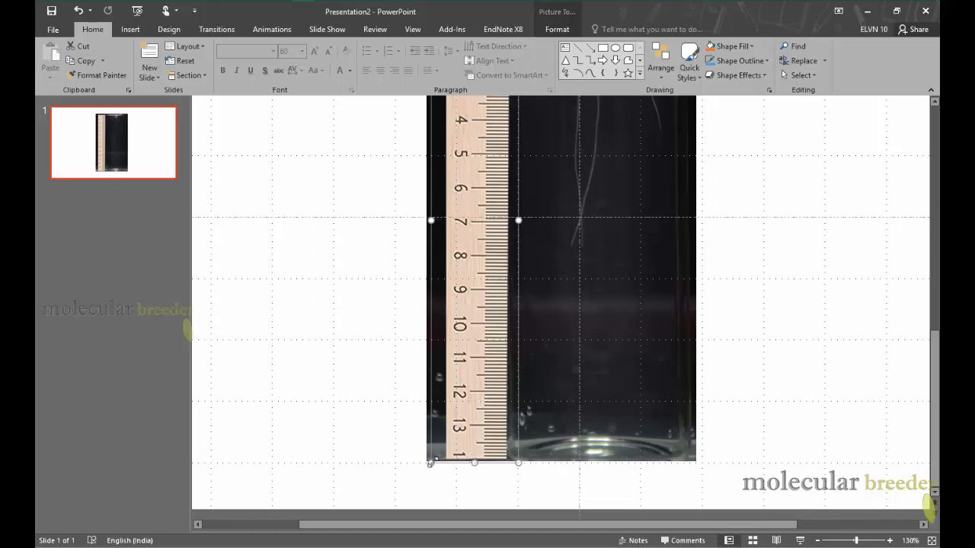
left_click_drag(433, 462, 429, 459)
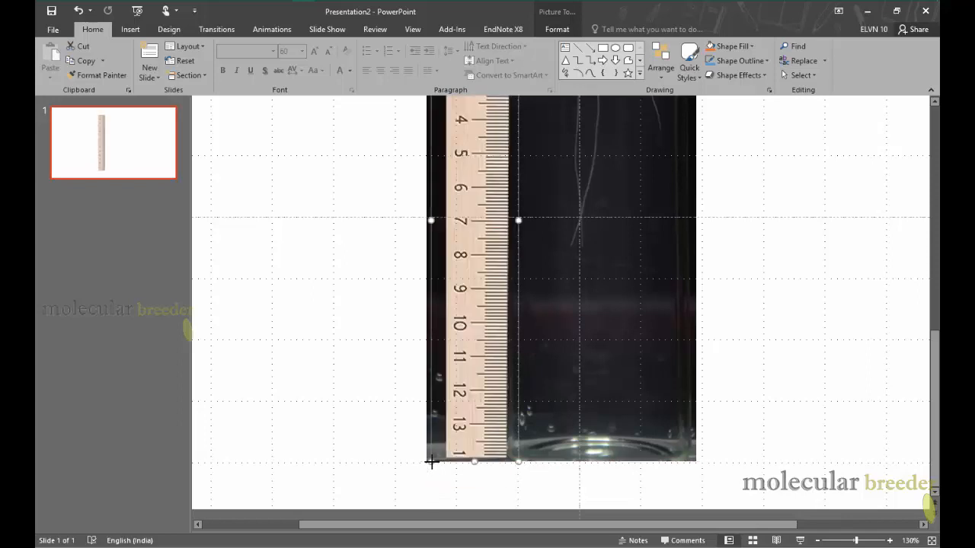
left_click_drag(518, 462, 518, 461)
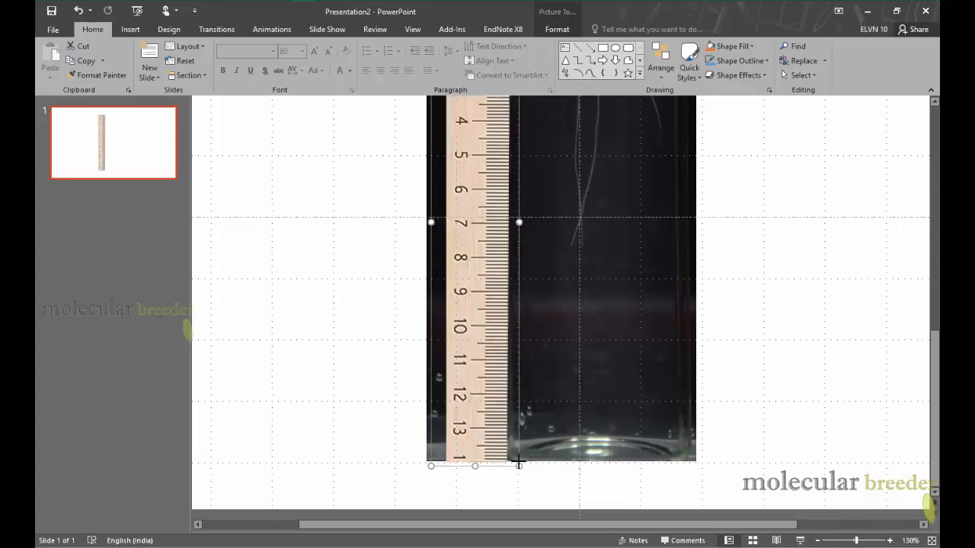
left_click(535, 444)
scroll(505, 434, "up", 5)
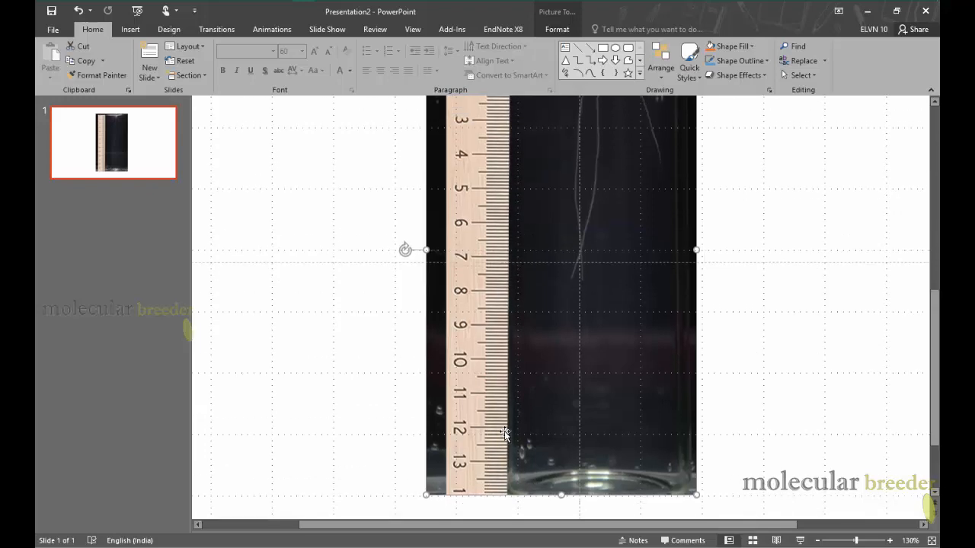
left_click_drag(504, 432, 504, 430)
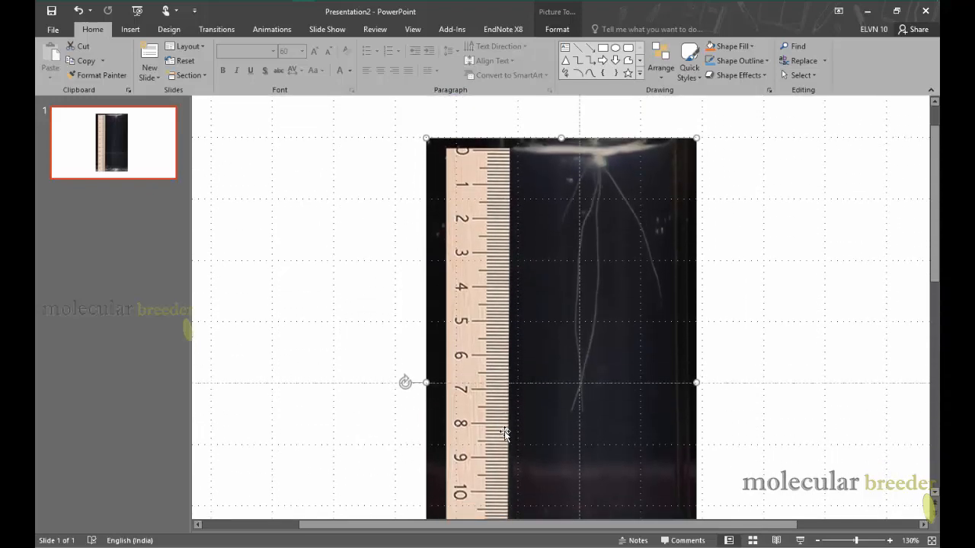
Step: Crop the right side of the root photo closer to the roots, leaving it 8.18 cm across
left_click(818, 543)
left_click(818, 542)
left_click(818, 542)
left_click(819, 542)
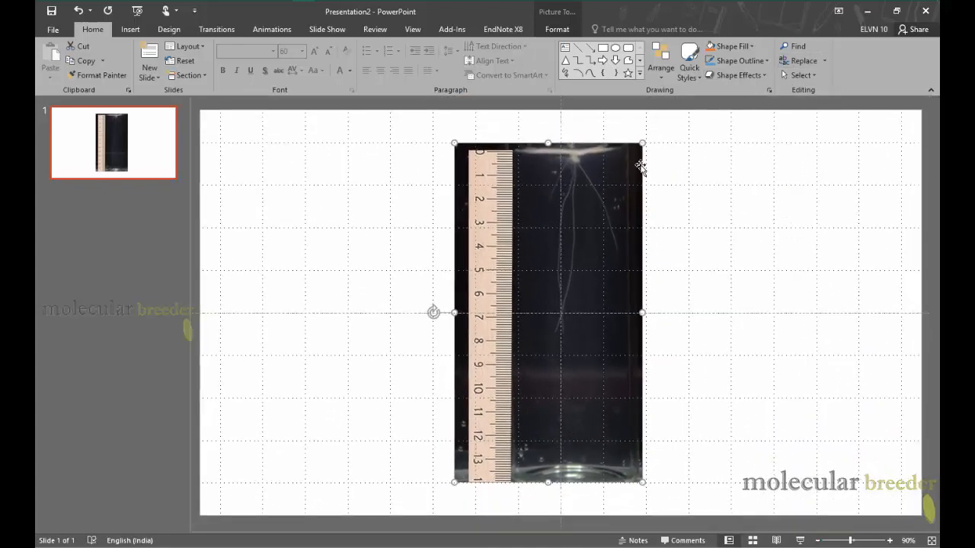
left_click_drag(638, 165, 626, 165)
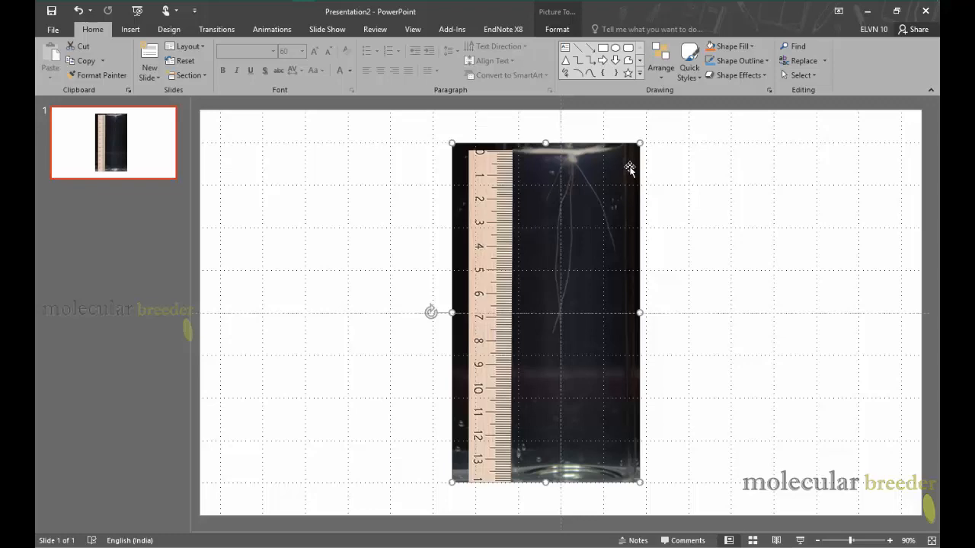
key("ctrl+z")
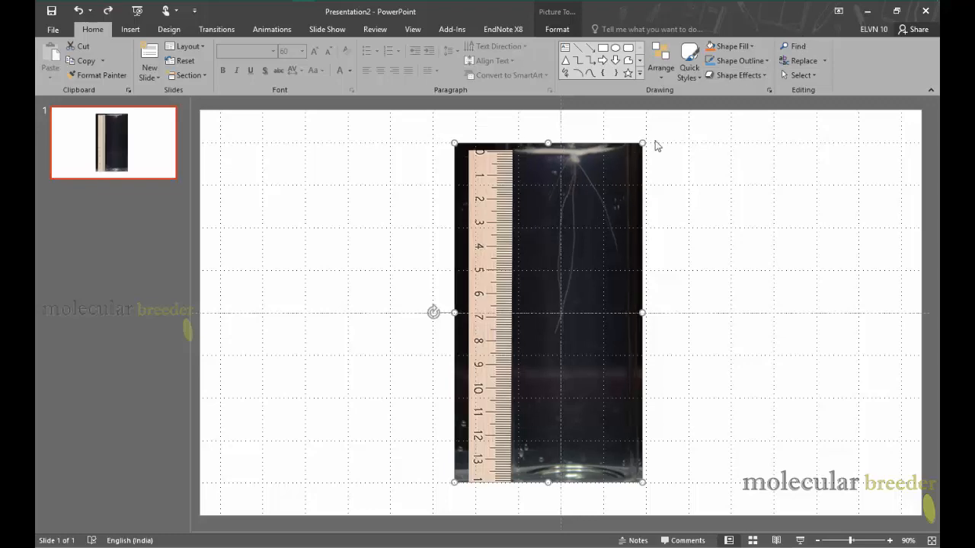
double_click(619, 160)
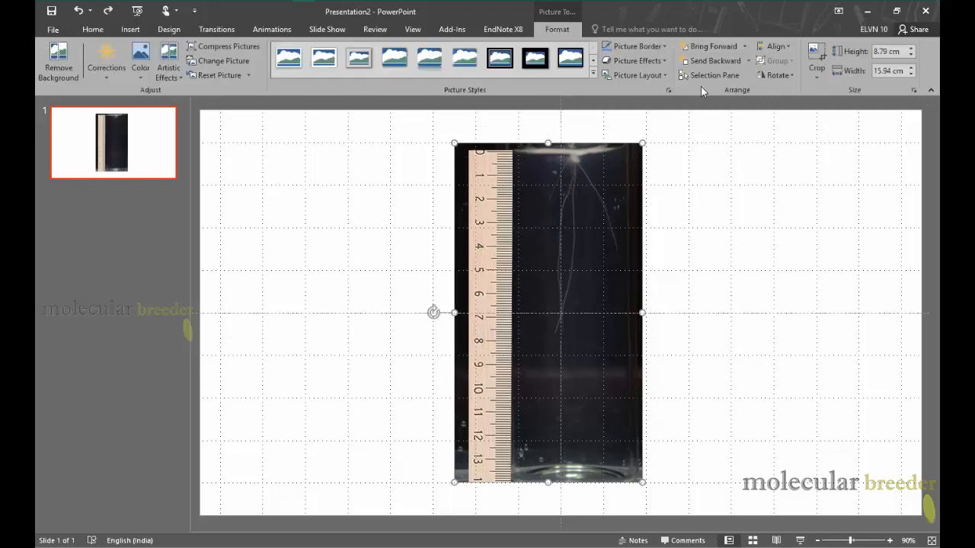
left_click(815, 60)
left_click_drag(640, 320, 629, 320)
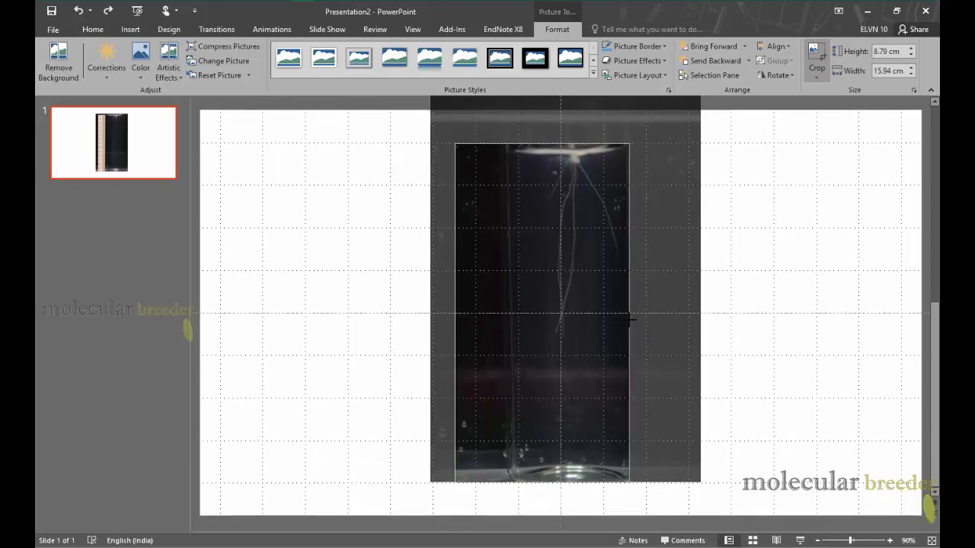
left_click(768, 312)
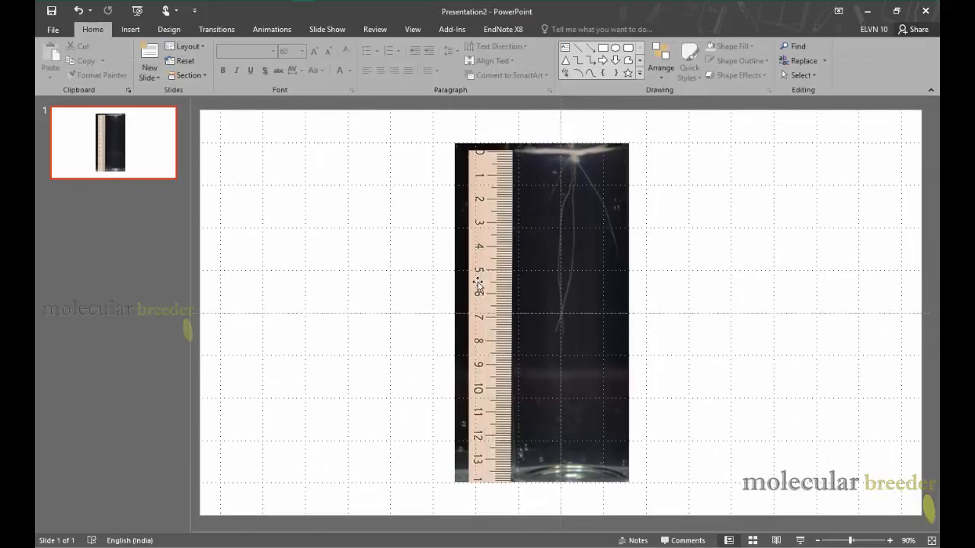
Step: Trim the left side of the root photo closer to the ruler, leaving the photo 7.86 cm across
left_click(538, 275)
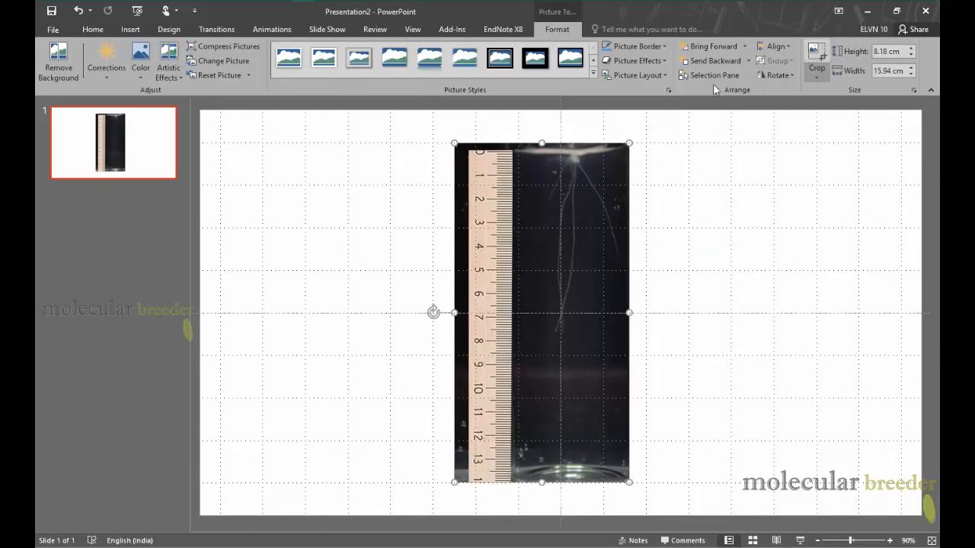
left_click(816, 59)
left_click_drag(456, 320, 461, 320)
left_click(717, 320)
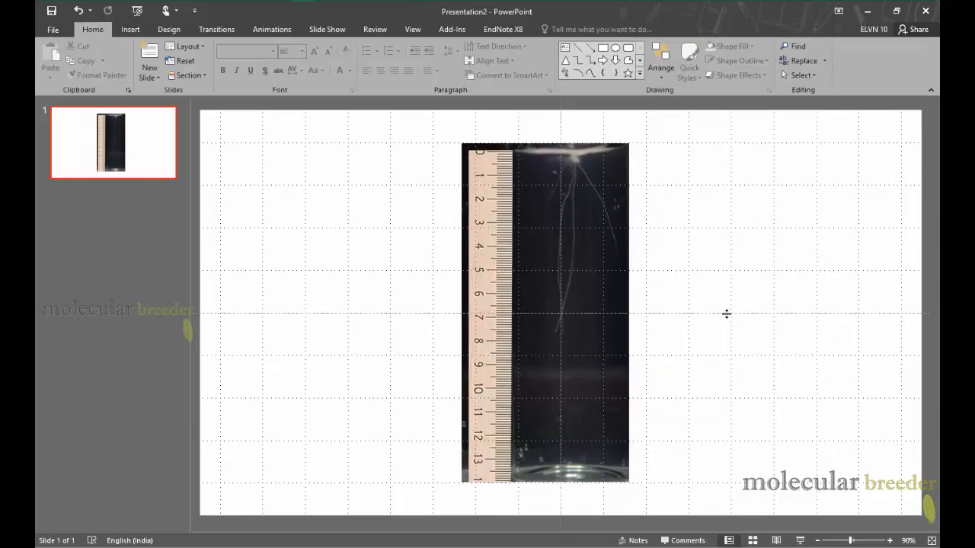
Step: Try to line up the ruler with the left edge of the root photo by nudging it left
left_click(499, 287)
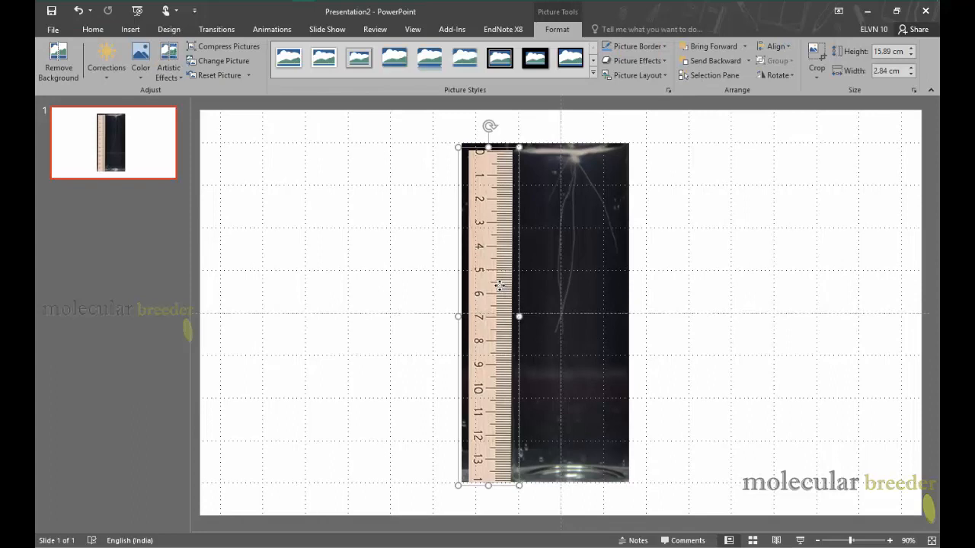
key("ctrl+Left")
key("ctrl+Left")
key("ctrl+Left")
key("ctrl+Left")
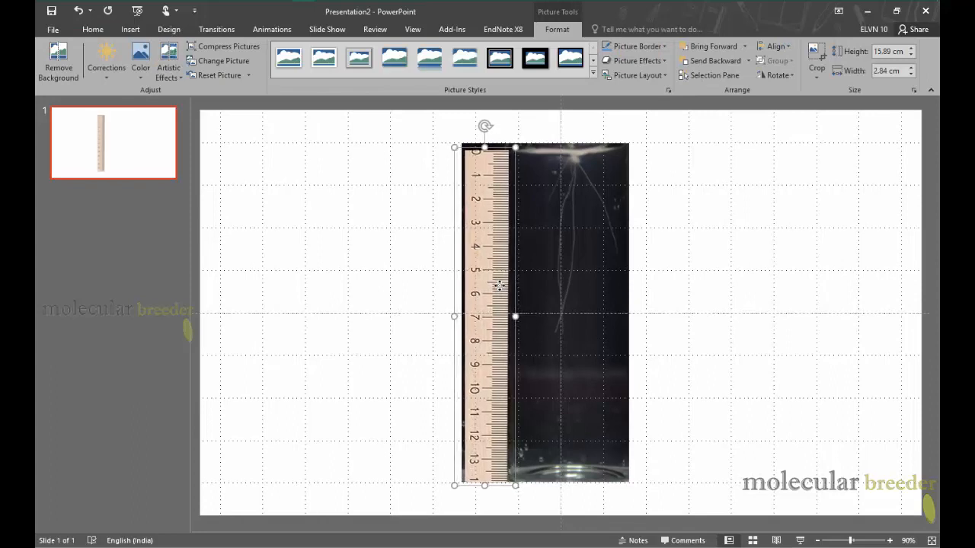
key("ctrl+Left")
key("ctrl+Left")
key("ctrl+Left")
key("ctrl+Left")
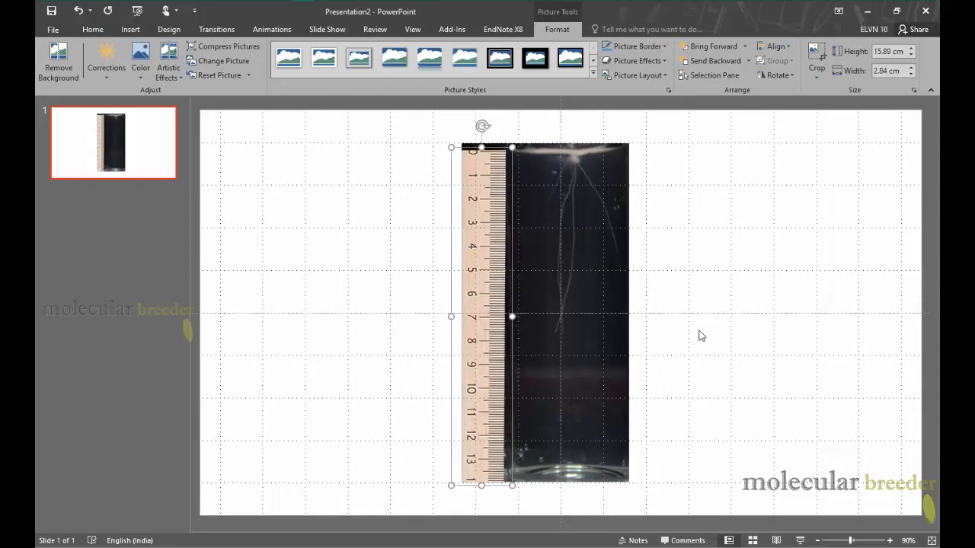
left_click(701, 335)
Step: Nudge the ruler right, back to its earlier position inside the left edge of the root photo
left_click(495, 284)
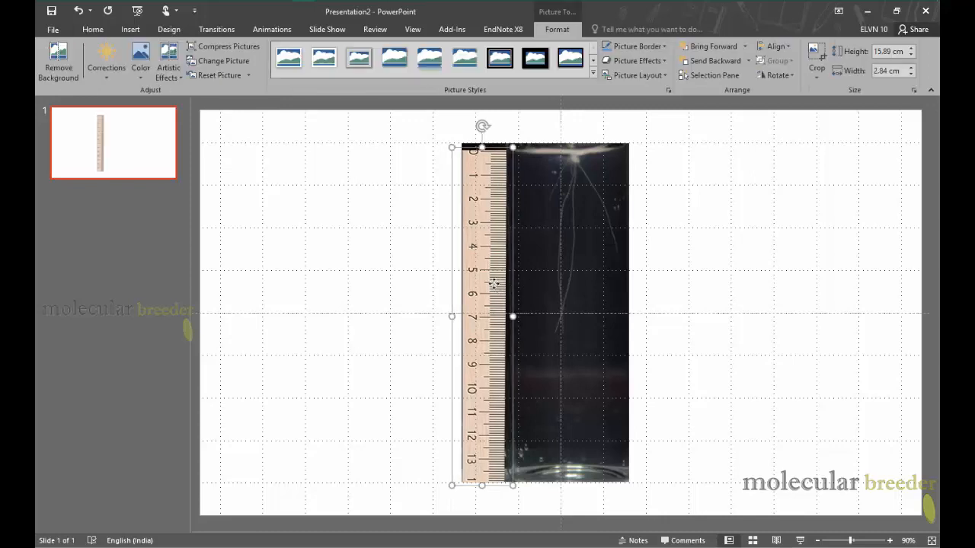
key("ctrl+Right")
key("ctrl+Right")
key("ctrl+Right")
key("ctrl+Right")
key("ctrl+Right")
key("ctrl+Right")
key("ctrl+Right")
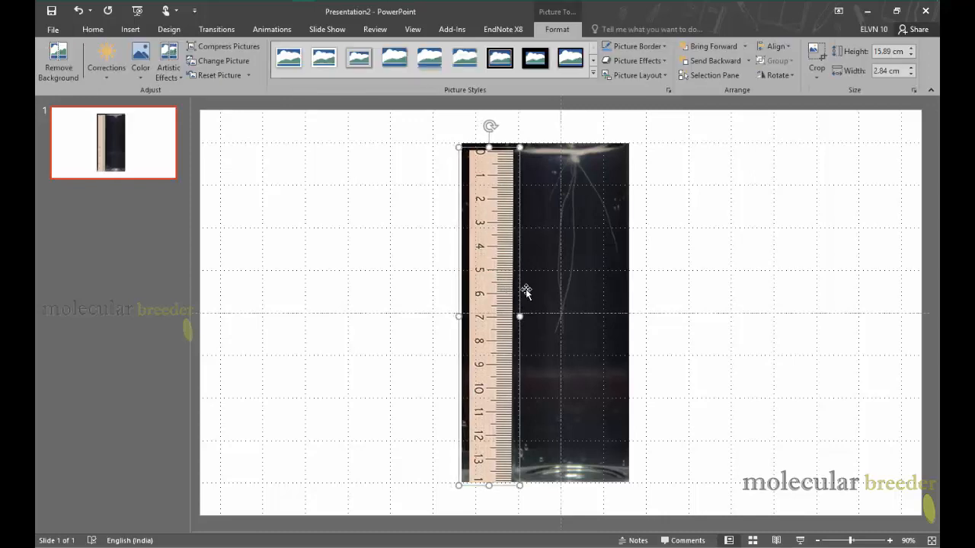
Step: Crop the left side of the root photo flush with the ruler's left edge
left_click(559, 282)
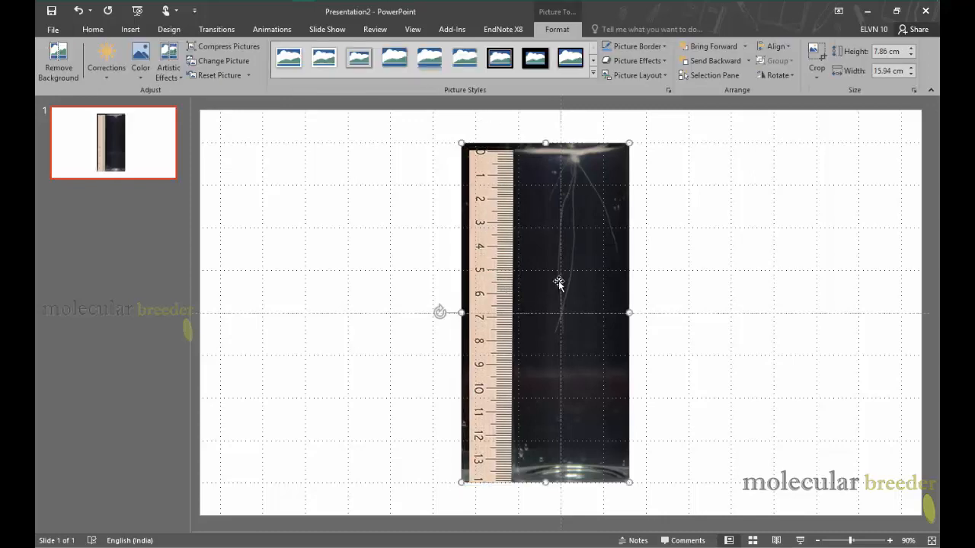
left_click(819, 50)
left_click_drag(460, 321, 473, 322)
left_click(745, 320)
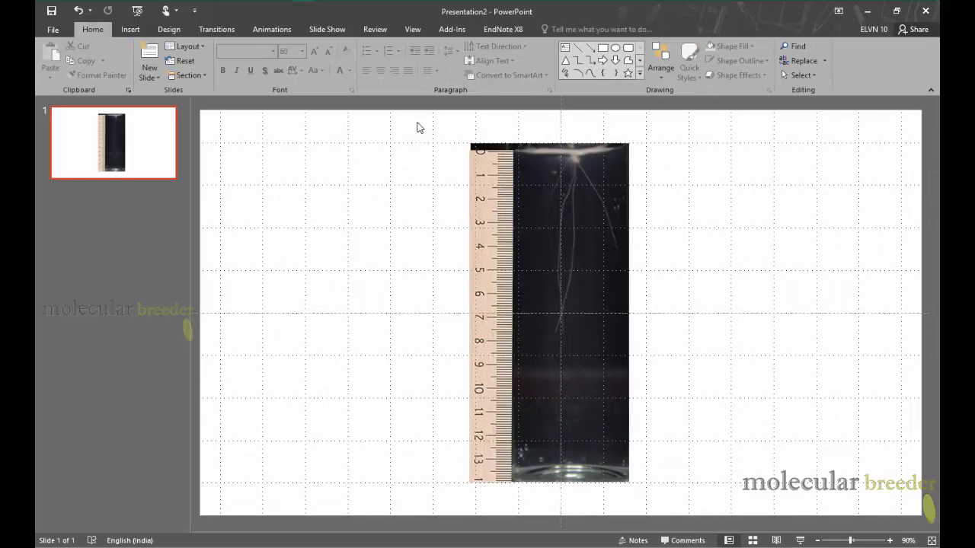
Step: Select the ruler and root photo together and save them as the PNG picture IR20_Scaled in the Pictures folder
left_click_drag(401, 119, 766, 511)
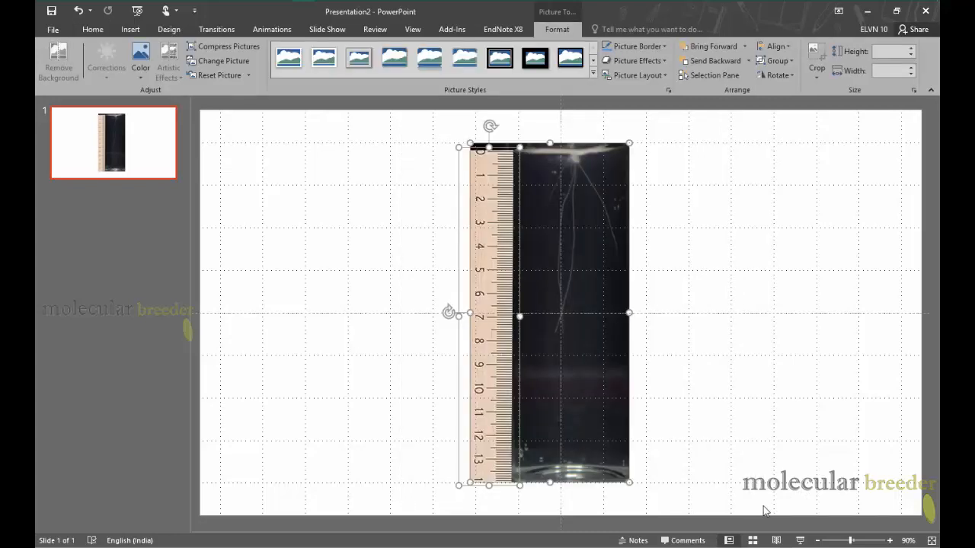
right_click(557, 290)
left_click(597, 425)
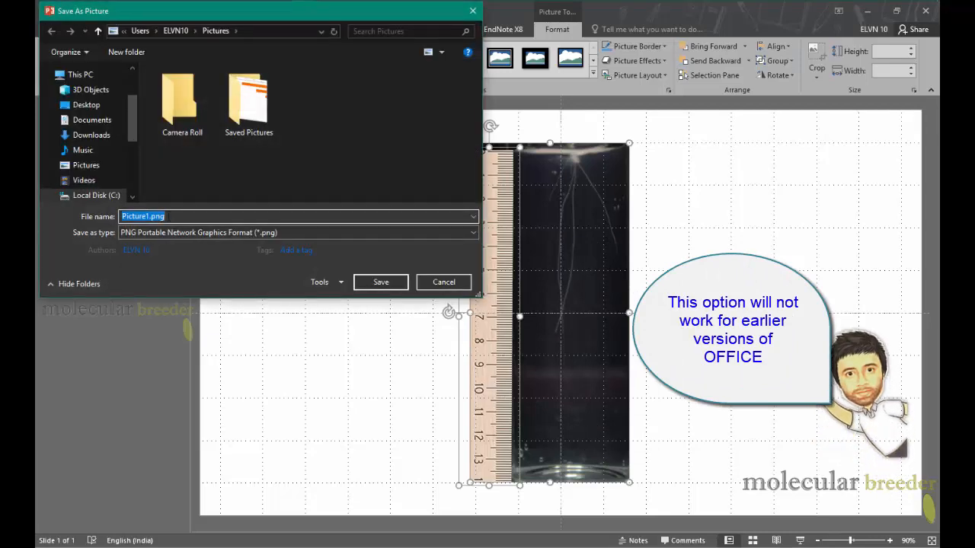
type("IR20")
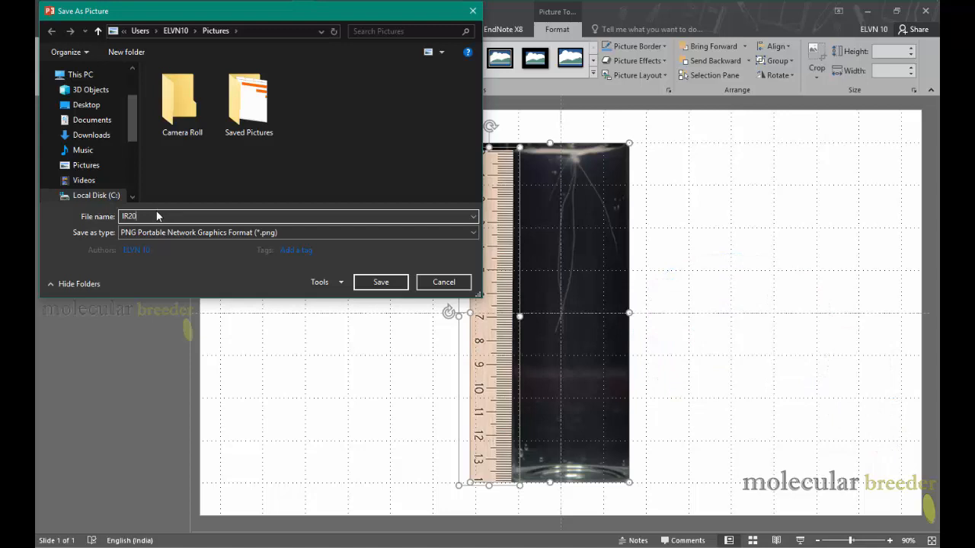
type("_Scaled")
key("Return")
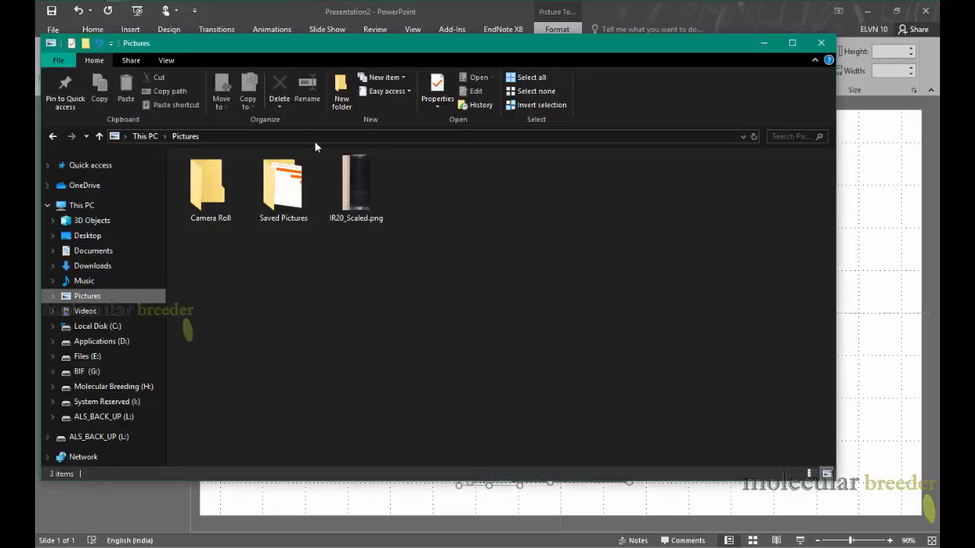
Step: Open IR20_Scaled.png from the Pictures folder in File Explorer to check the saved picture
left_click(363, 190)
double_click(363, 190)
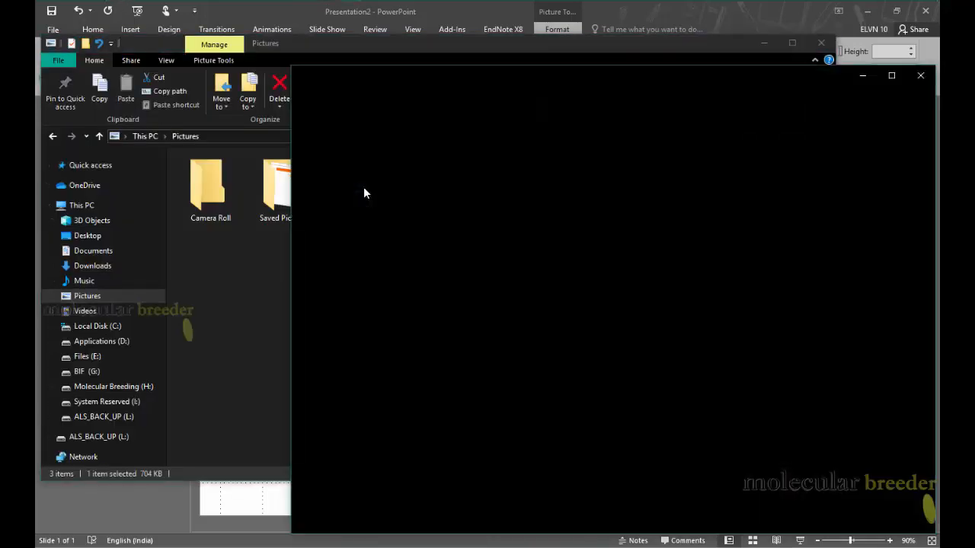